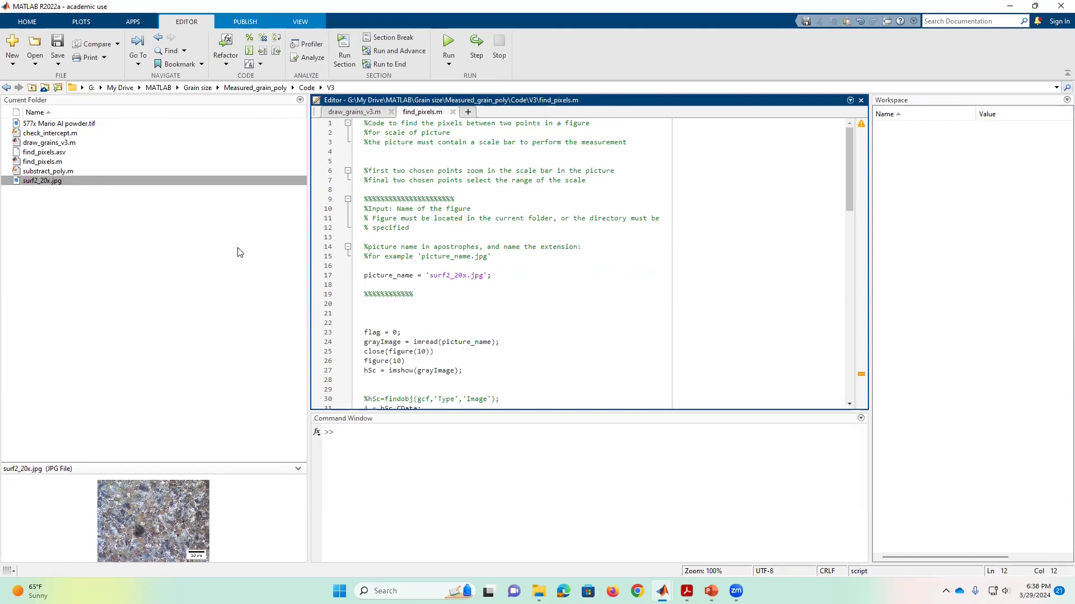
- Preview the micrographs 577x Mario Al powder.tif and surf2_20x.jpg in the current folder
left_click(60, 123)
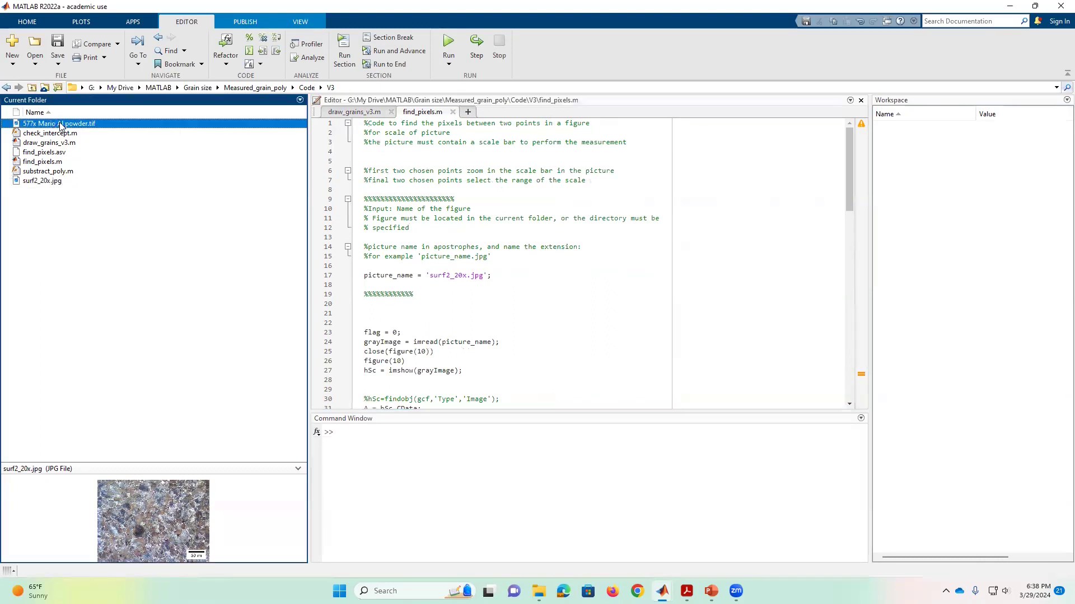
left_click(60, 187)
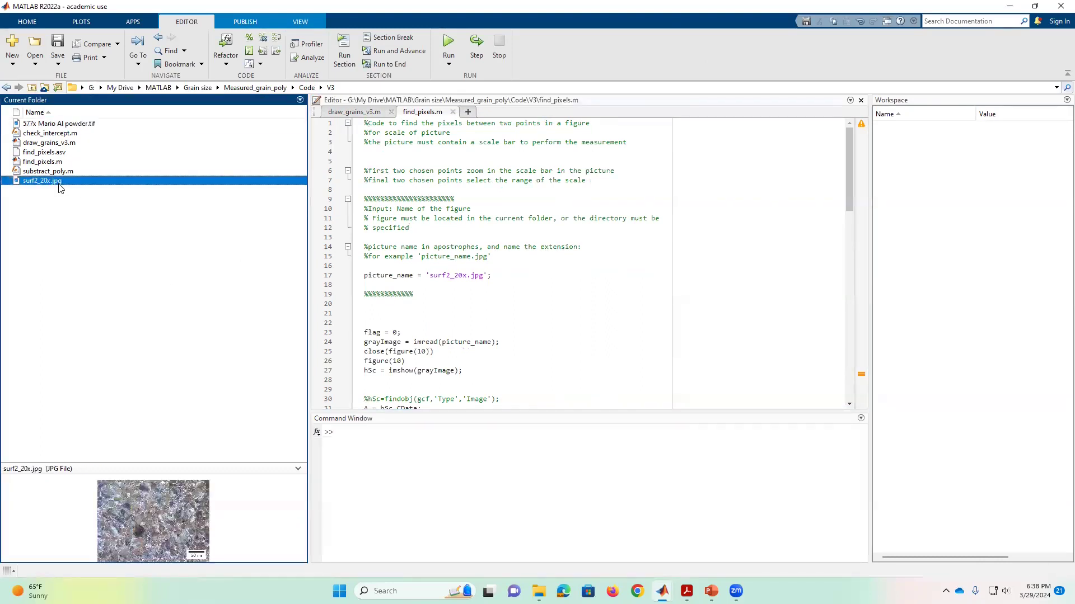
left_click(49, 125)
left_click(50, 182)
left_click(64, 124)
left_click(56, 182)
- Look through the find_pixels.m script that measures the pixels between two points in a figure
left_click(45, 162)
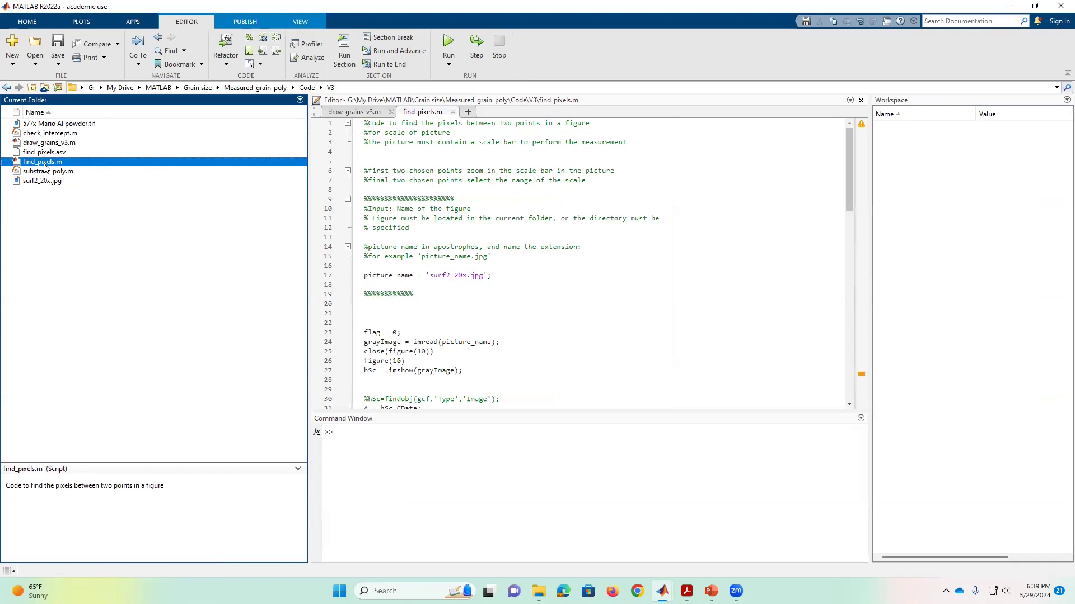
left_click(45, 165)
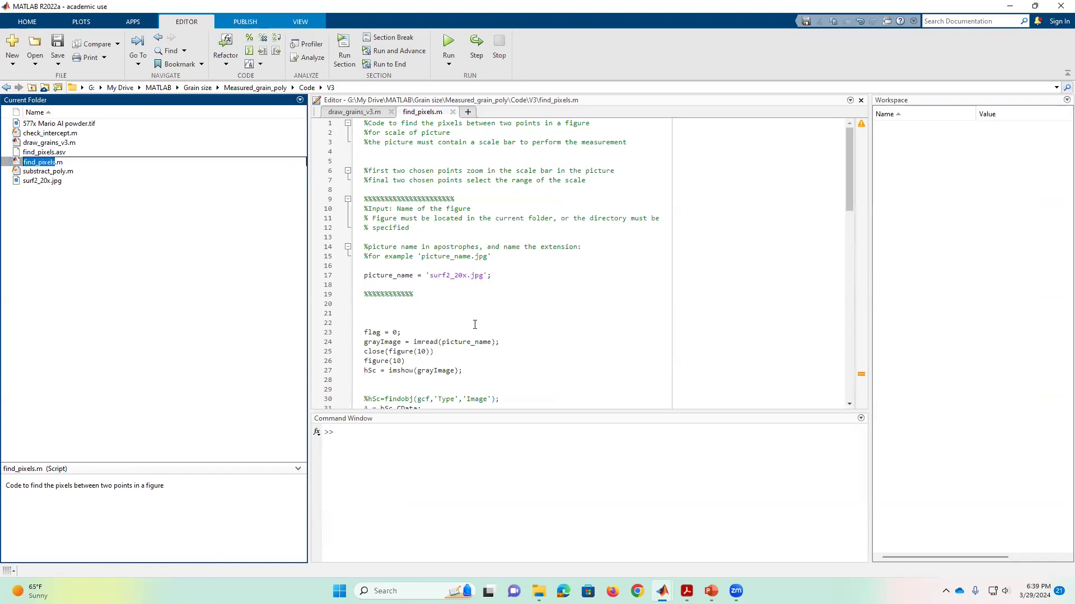
scroll(475, 301, "down", 8)
scroll(474, 304, "up", 8)
- Check the file name and extension assigned to picture_name in find_pixels.m against the surf2_20x.jpg file
left_click_drag(428, 275, 484, 281)
left_click(453, 283)
left_click(40, 180)
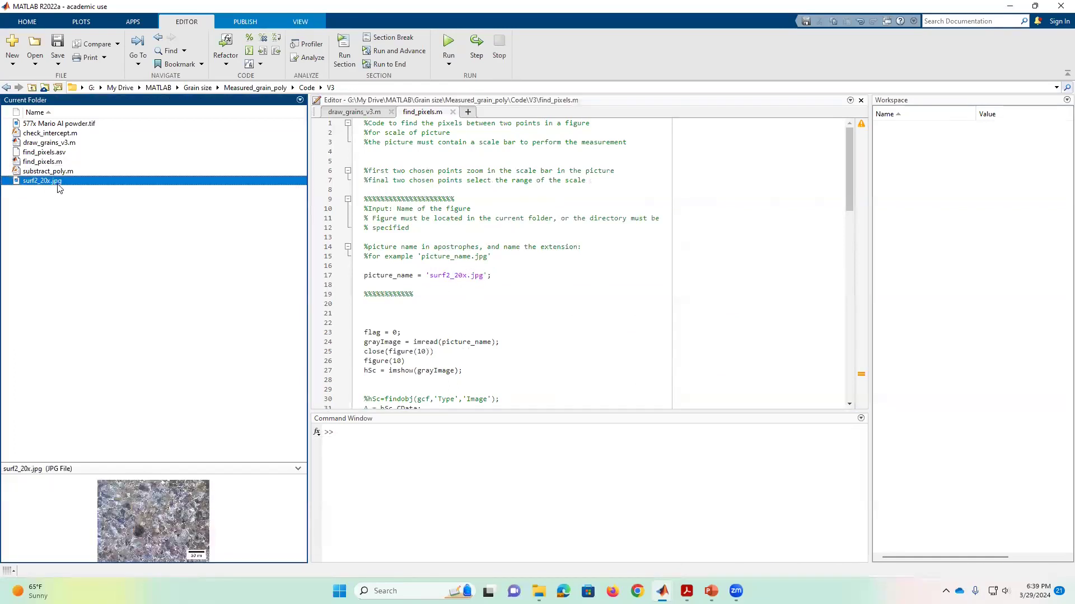
left_click(429, 278)
left_click(484, 279)
key("shift+Right")
left_click_drag(473, 277, 482, 276)
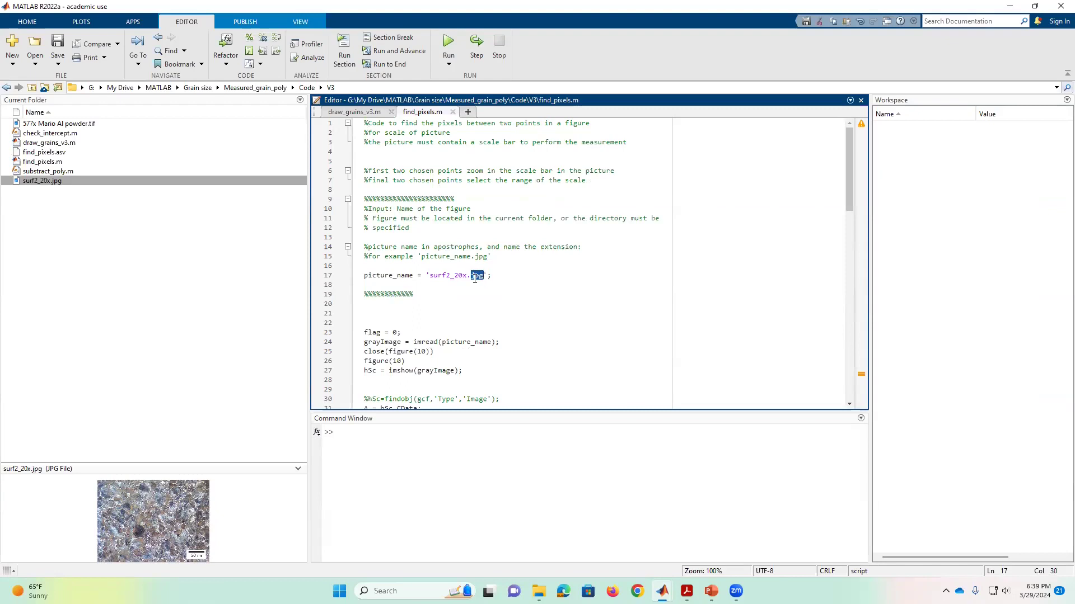
left_click(442, 276)
left_click_drag(426, 277, 484, 277)
left_click(521, 289)
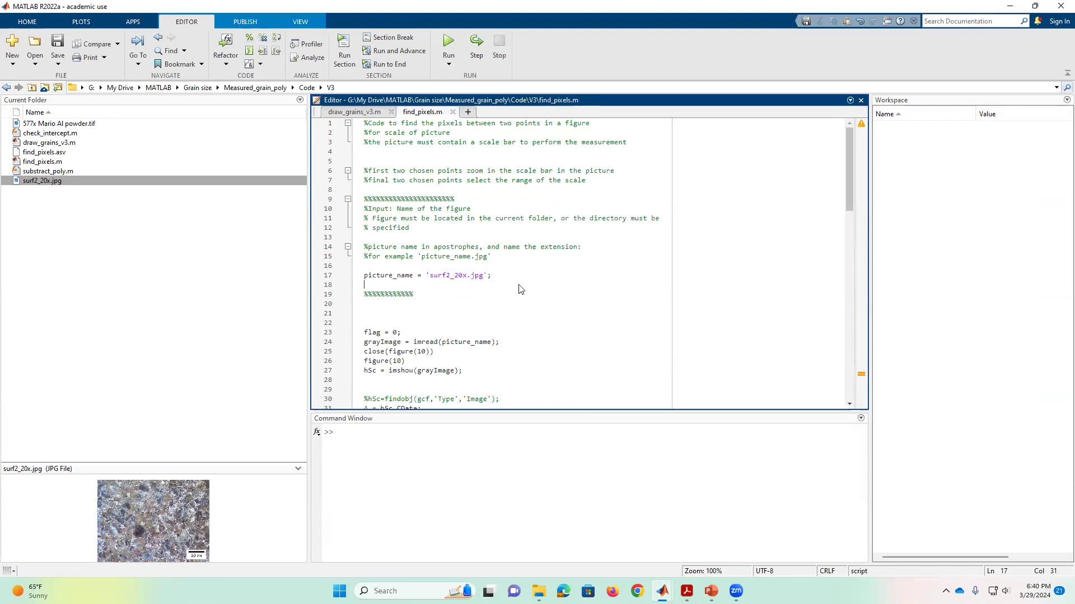
- Run find_pixels.m and measure the 50 µm scale bar in pixels, boxing the scale label and picking the bar's two ends
left_click(444, 49)
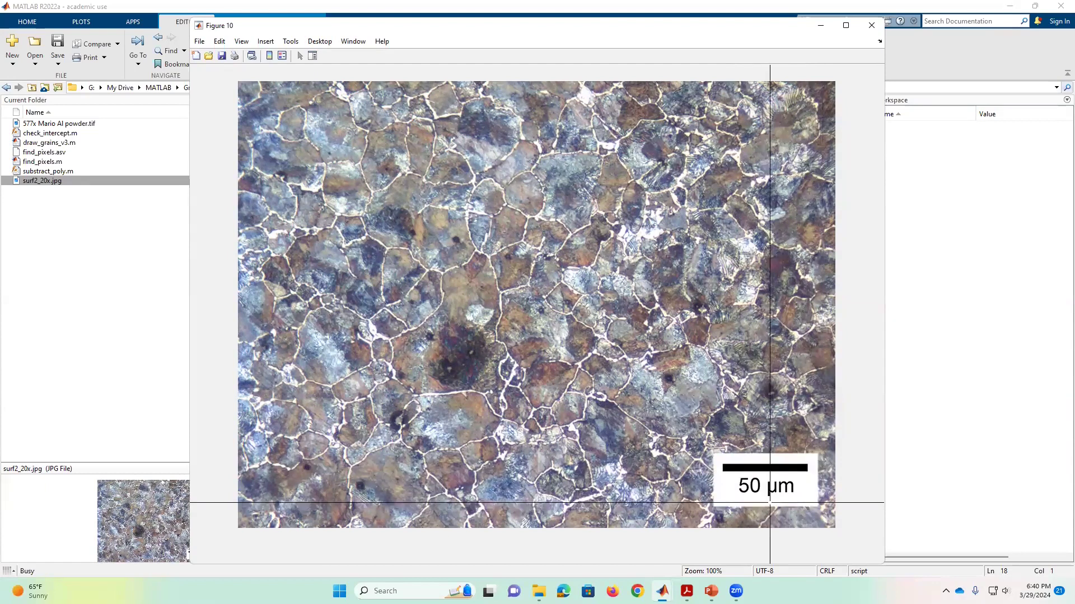
left_click(818, 506)
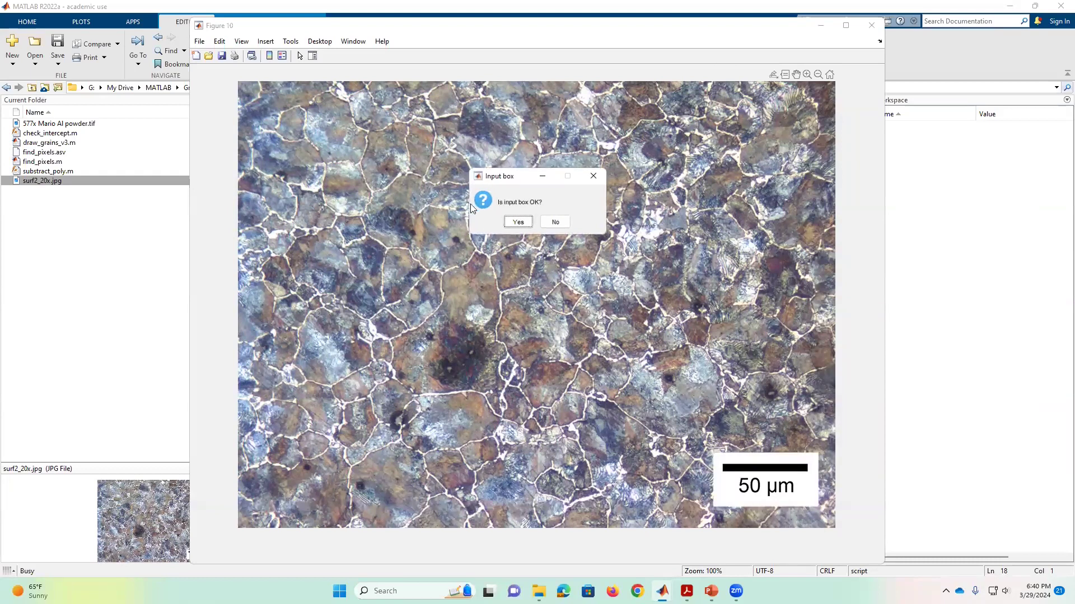
left_click(555, 223)
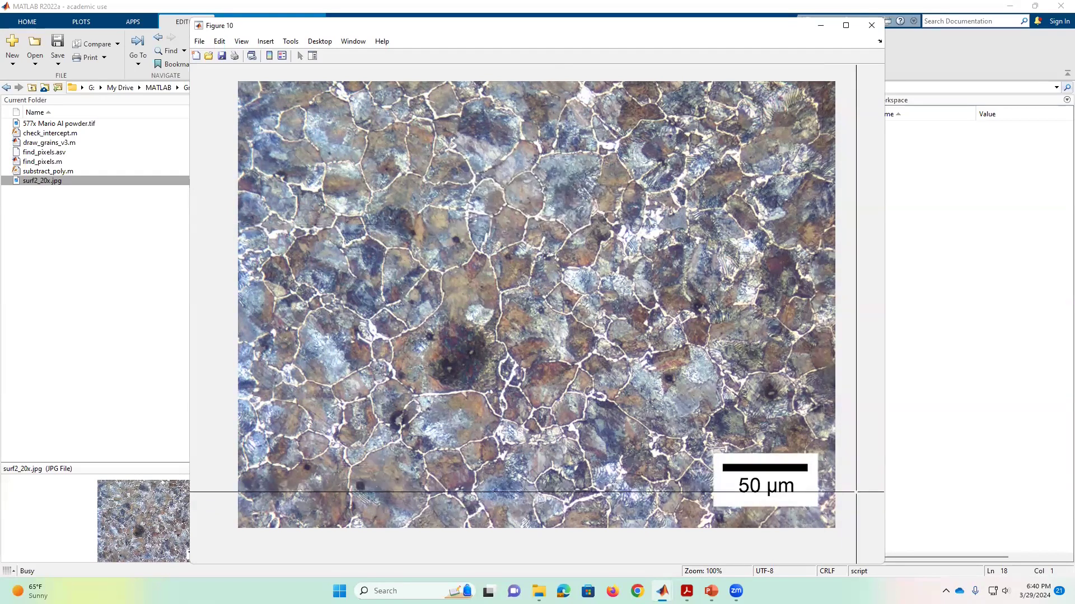
left_click(818, 508)
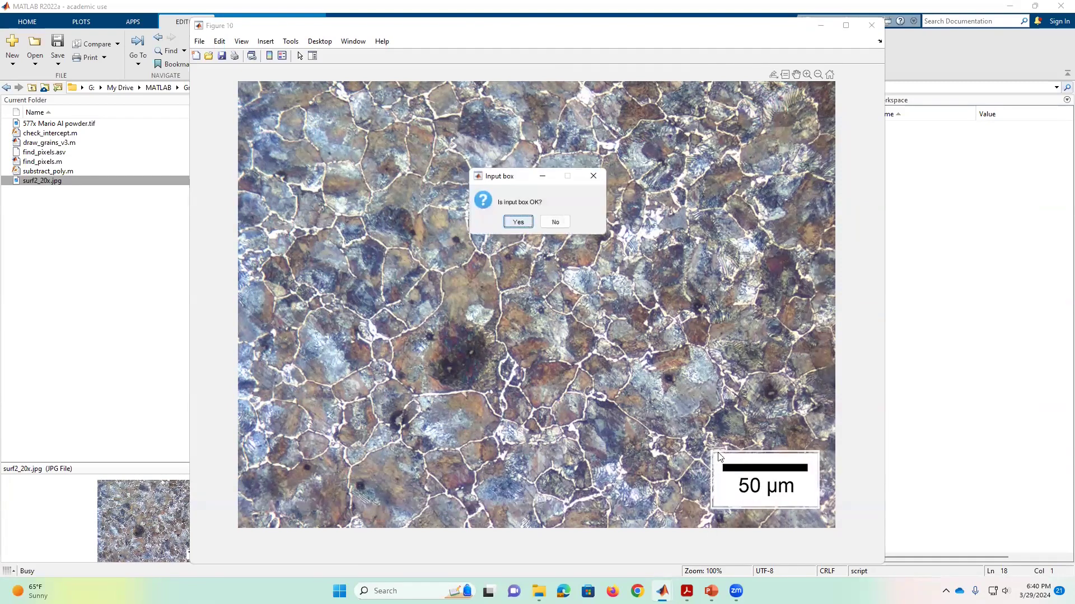
left_click(518, 222)
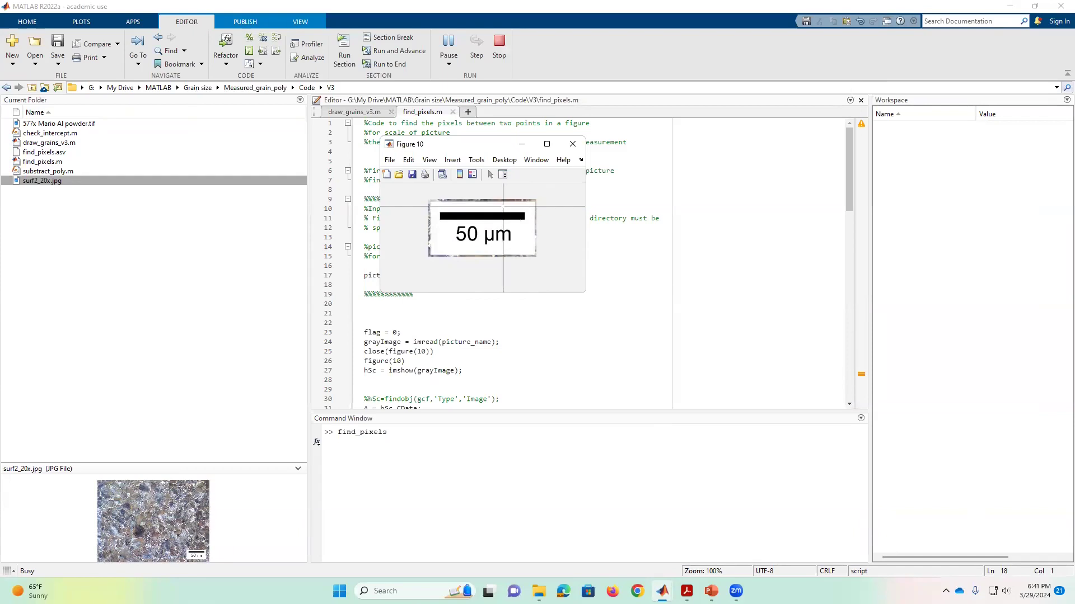
left_click(439, 206)
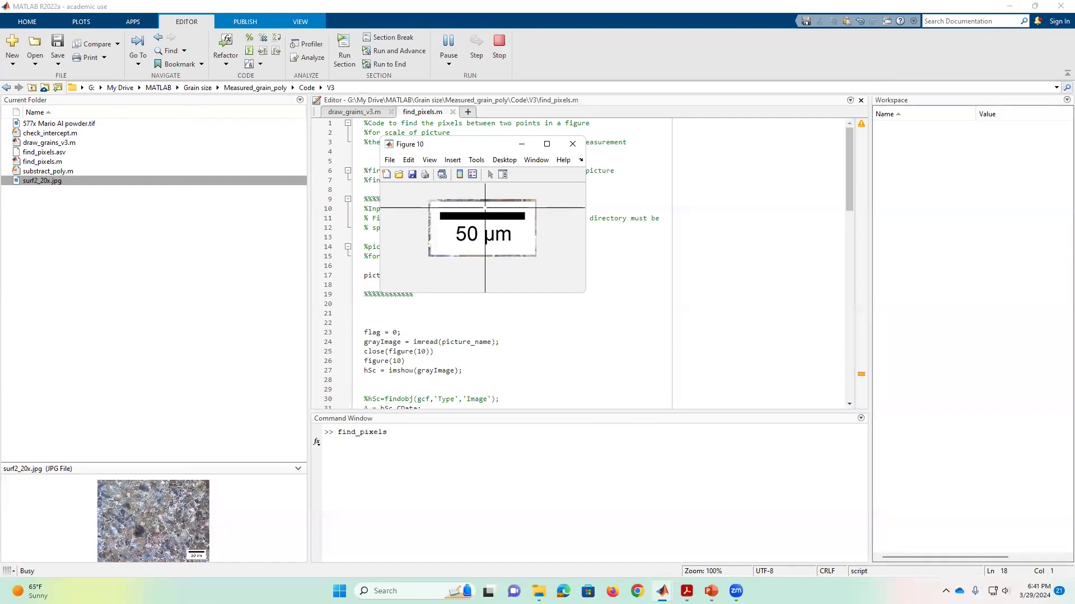
left_click(524, 207)
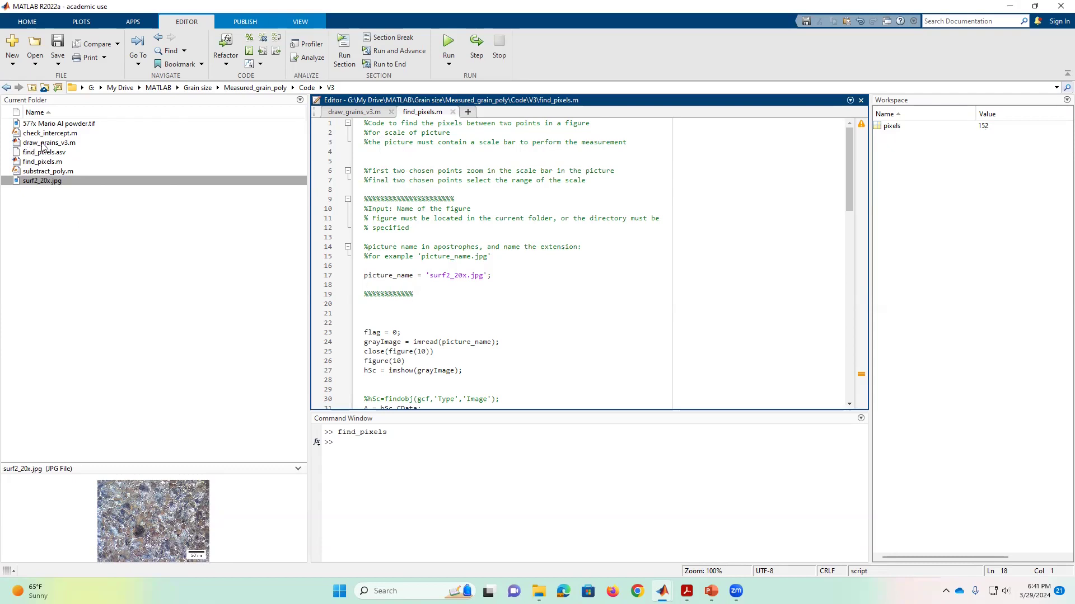
- Open draw_grains_v3.m and review its manual inputs for scale, pixels and picture_name
left_click(67, 145)
double_click(67, 145)
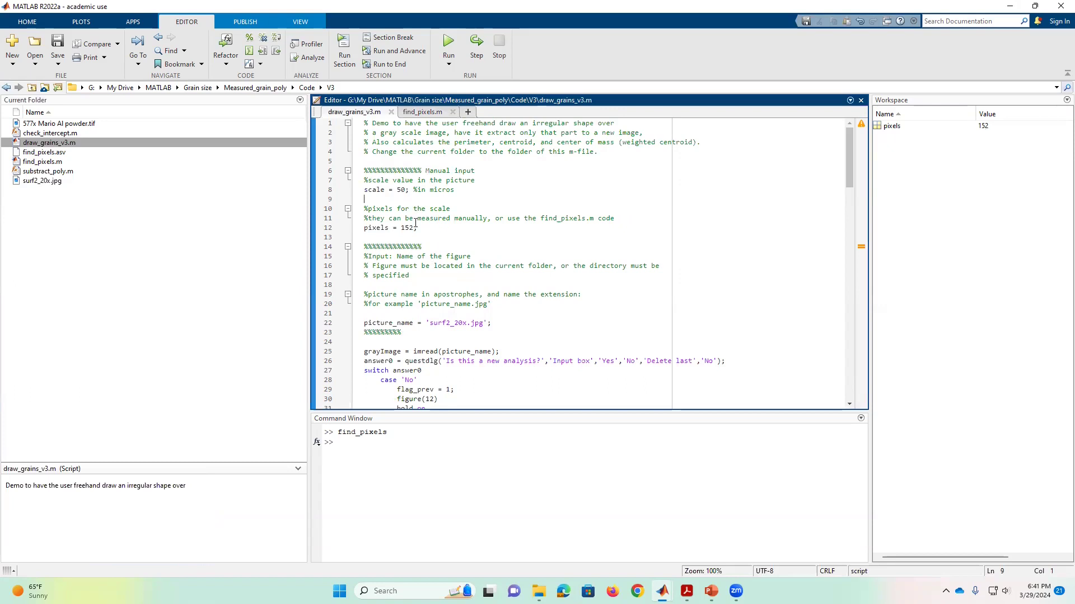
left_click_drag(365, 180, 504, 327)
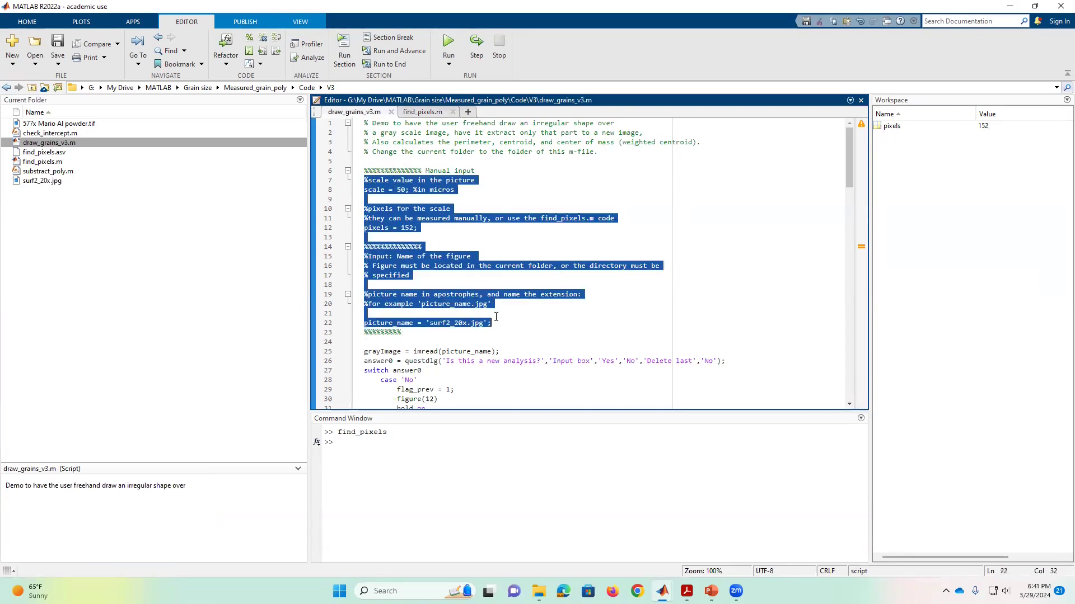
left_click(395, 319)
left_click_drag(364, 323, 511, 327)
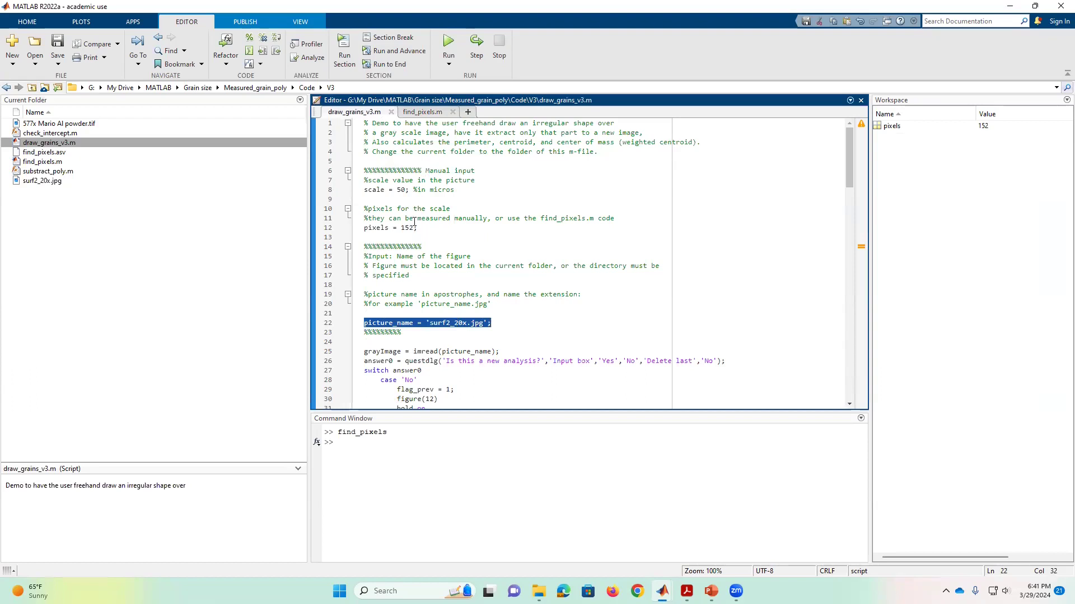
left_click_drag(364, 190, 402, 191)
double_click(399, 191)
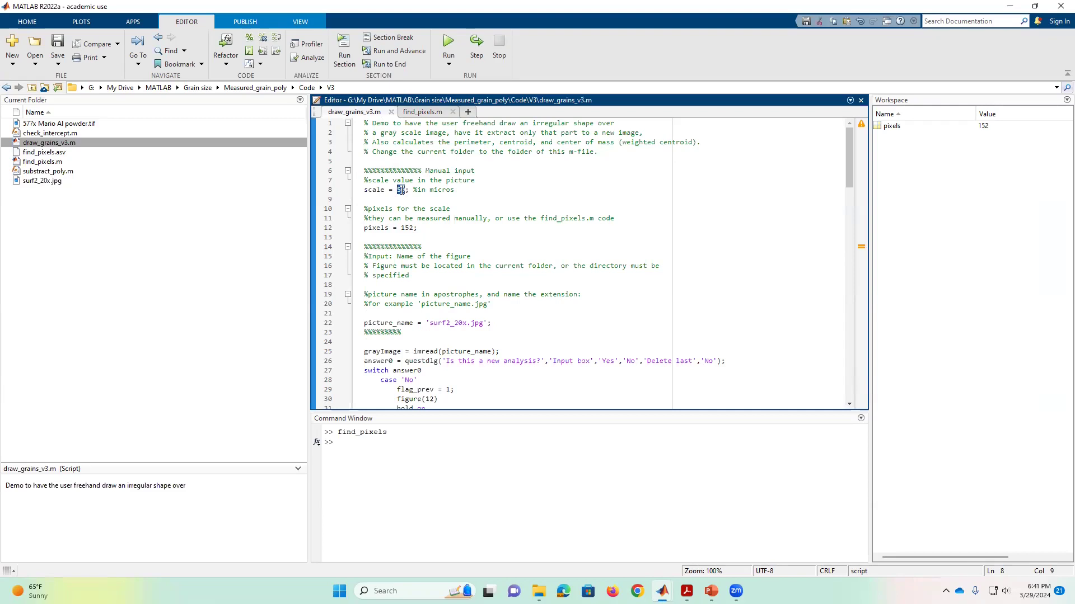
left_click(53, 180)
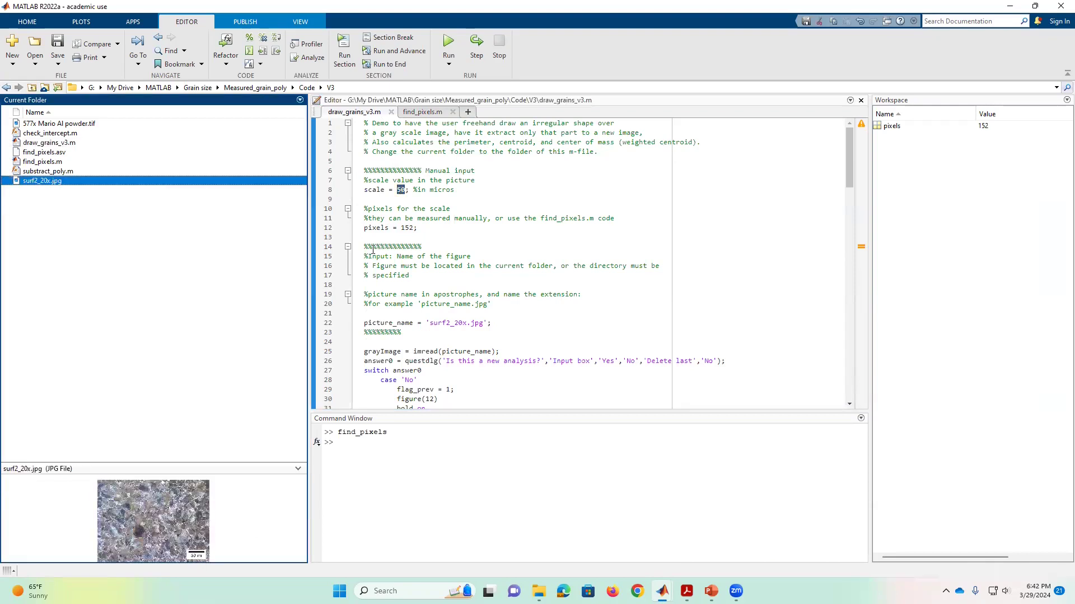
double_click(410, 228)
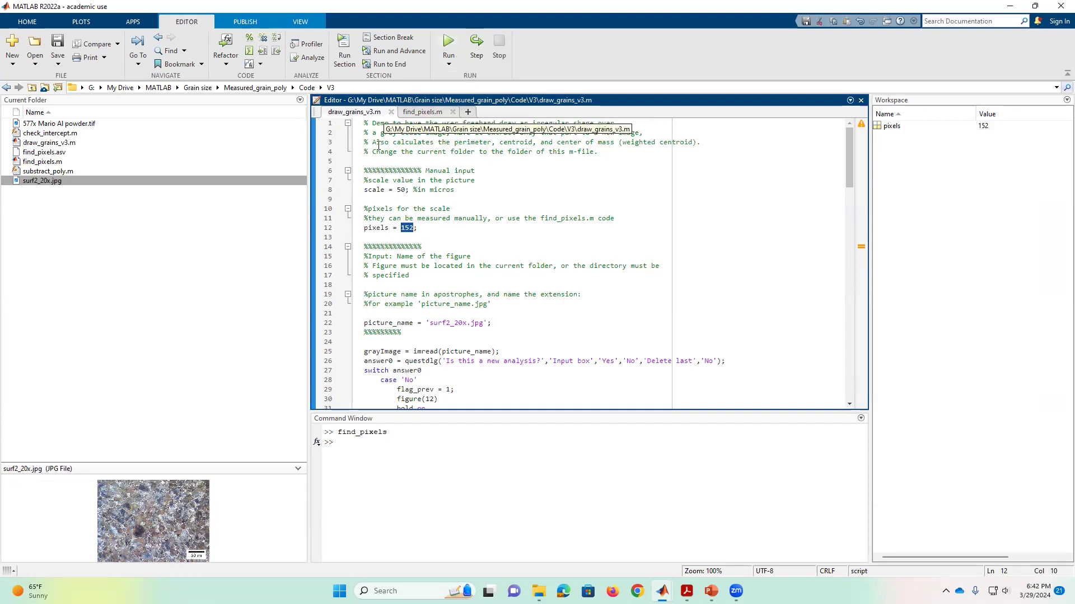
- Run draw_grains_v3.m as a new analysis and trace the boundary of the large grain near the micrograph's centre
left_click(449, 45)
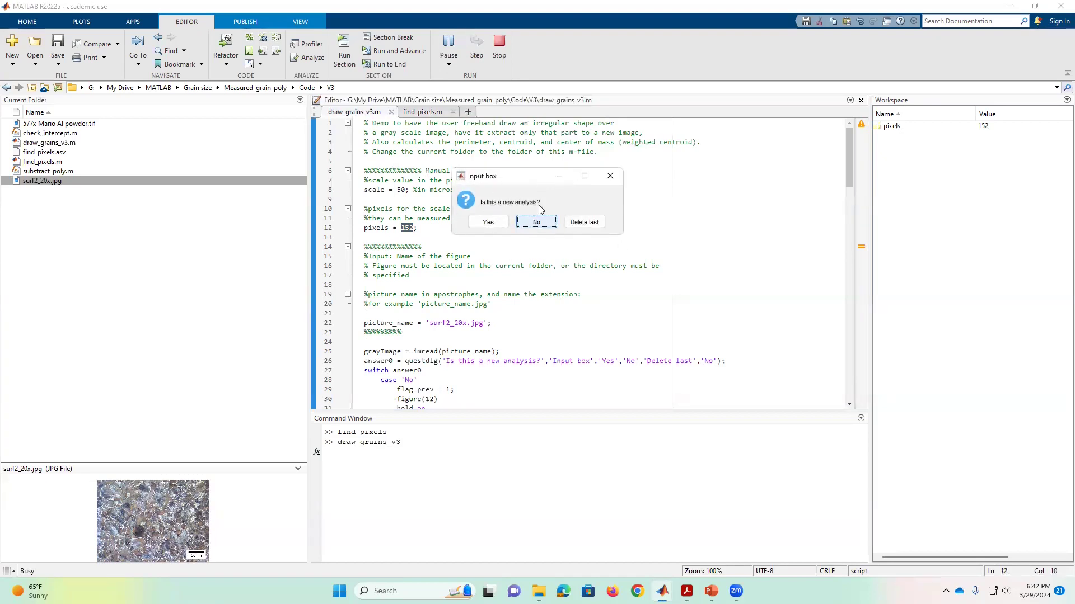
left_click(502, 222)
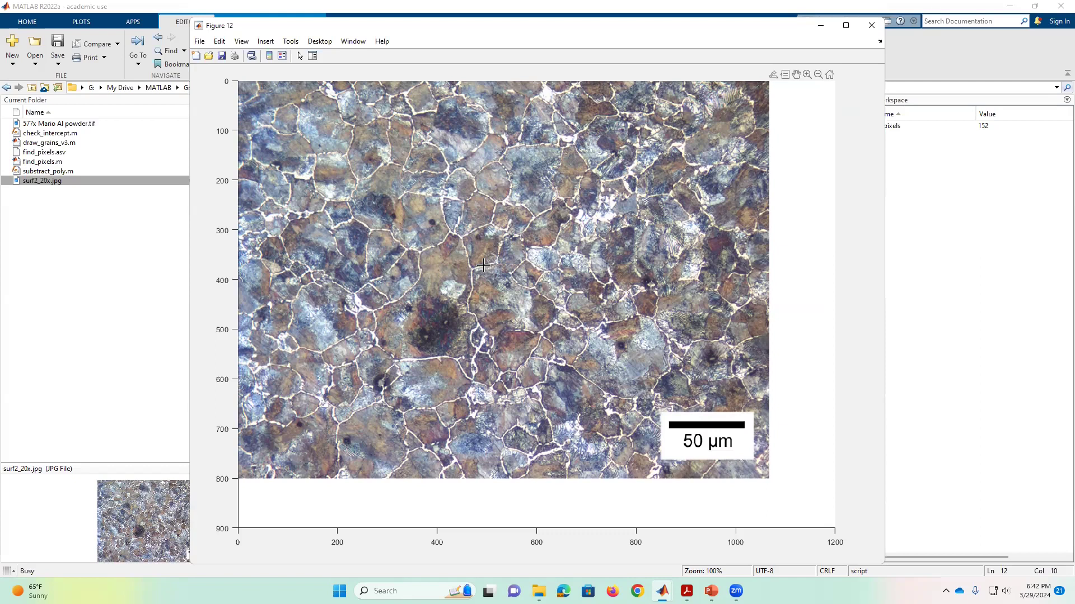
mouse_move(471, 280)
left_mouse_down()
mouse_move(468, 306)
mouse_move(494, 336)
mouse_move(542, 330)
mouse_move(556, 316)
mouse_move(539, 290)
mouse_move(485, 264)
left_mouse_up()
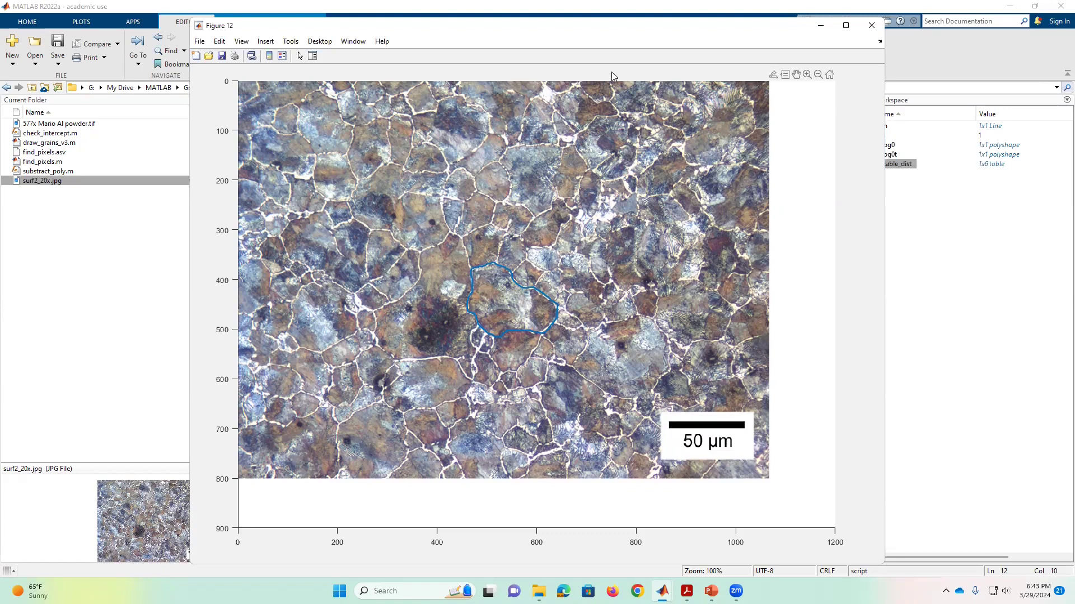
- Open the table_dist variable and compare its diameter, perimeter, area and circularity columns with the outlined grain in Figure 12
left_click_drag(537, 31, 449, 35)
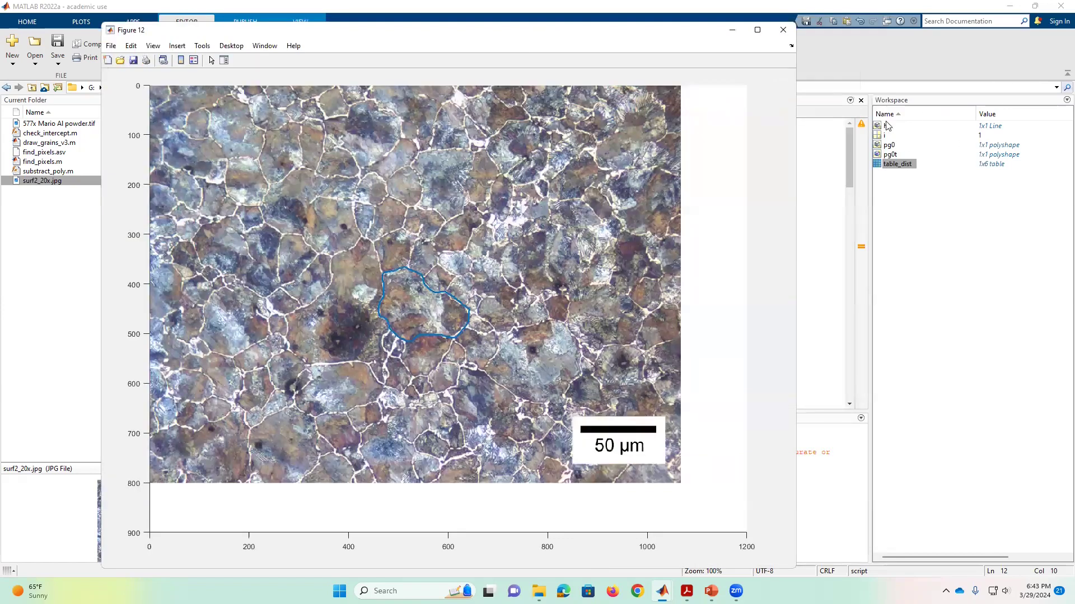
double_click(901, 164)
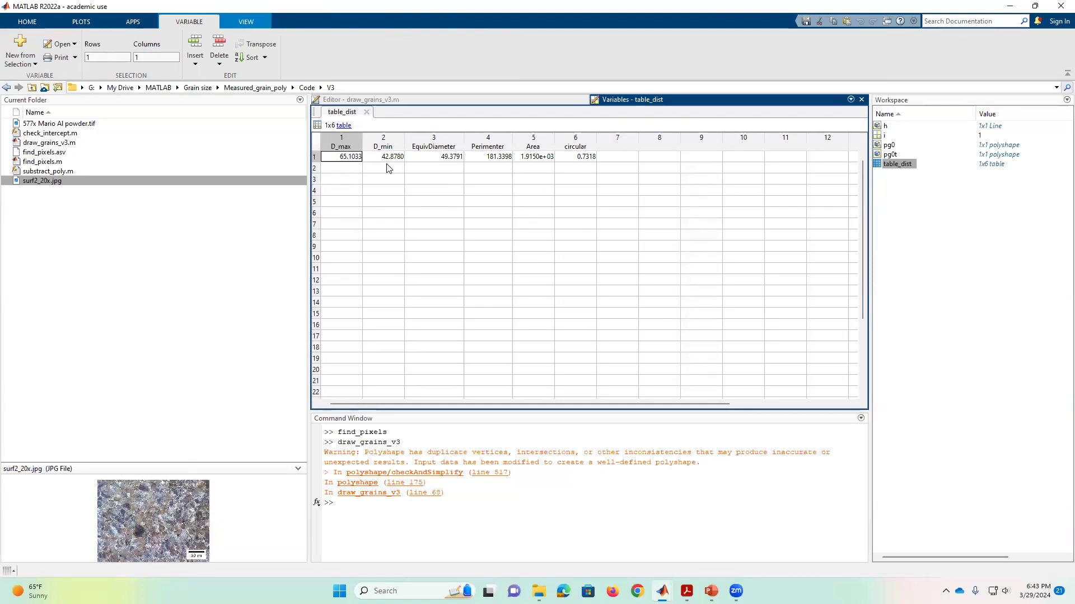
left_click(341, 145)
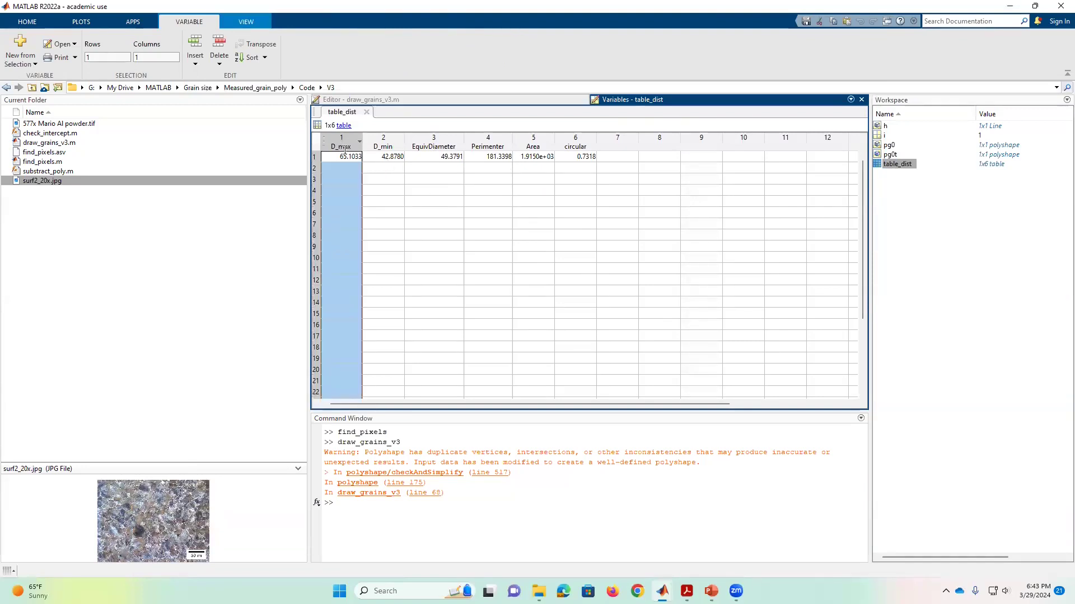
left_click(383, 144)
key("alt+Tab")
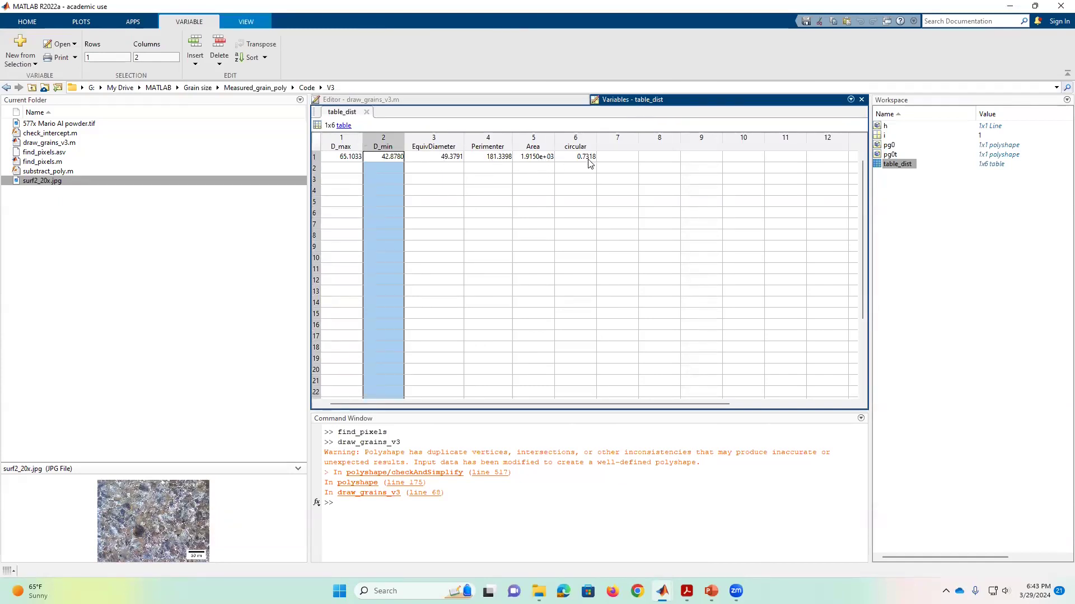
key("alt+Tab")
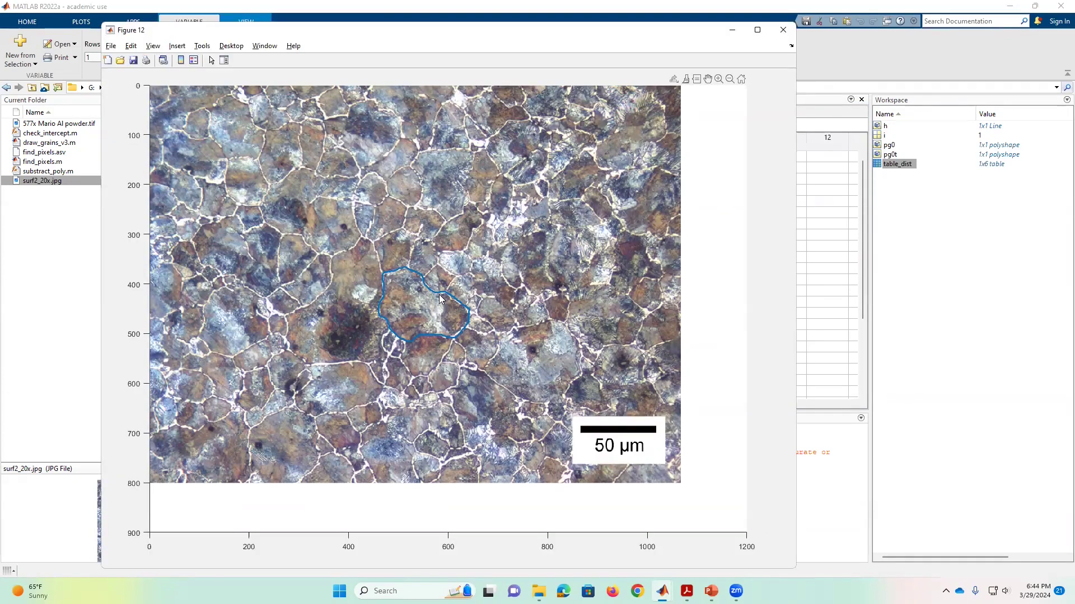
key("alt+Tab")
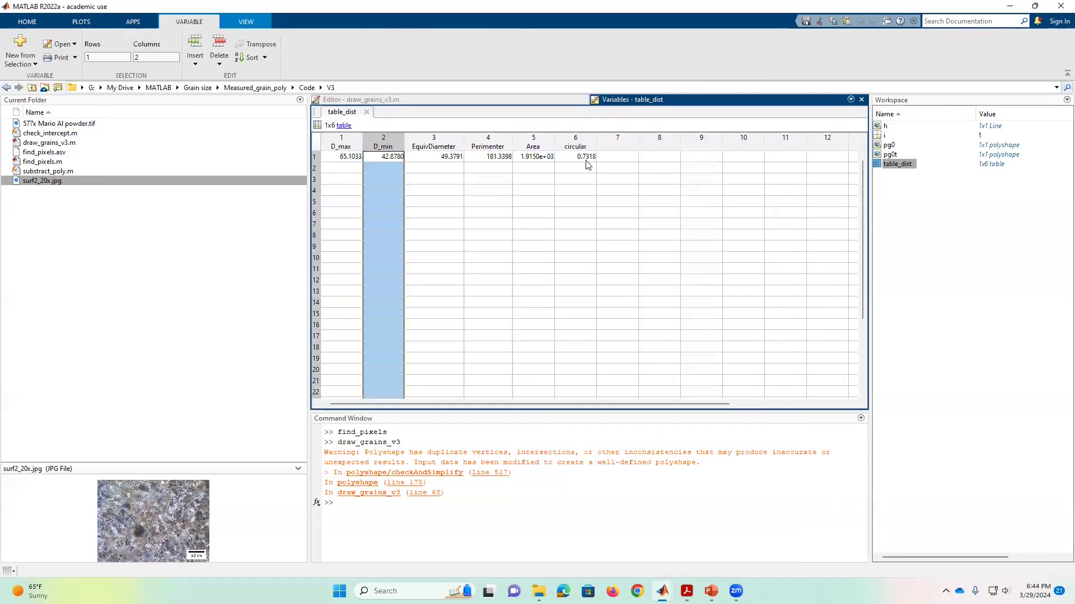
key("alt+Tab")
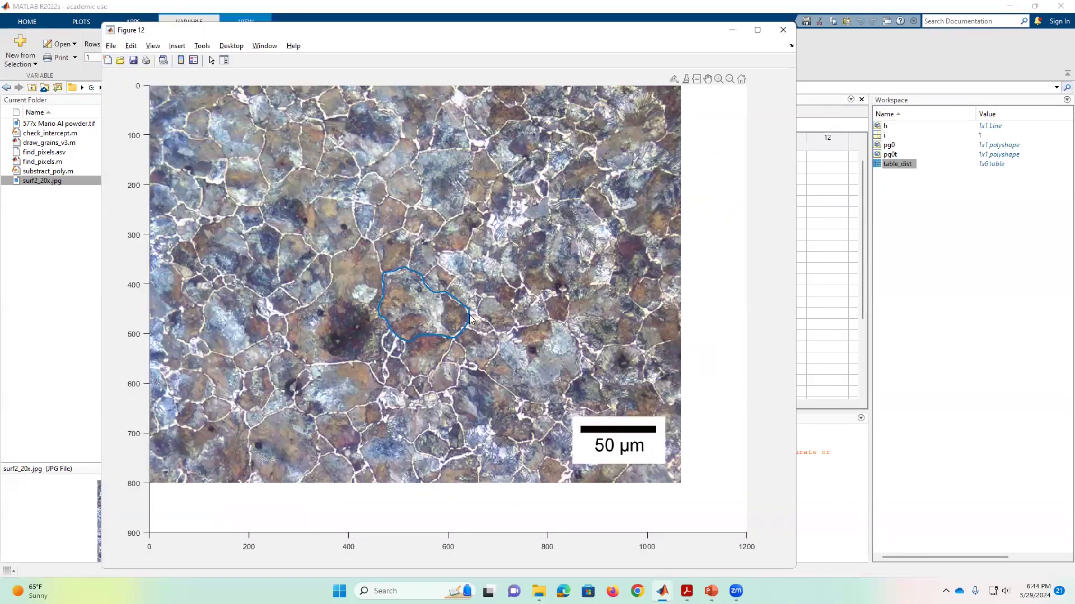
key("alt+Tab")
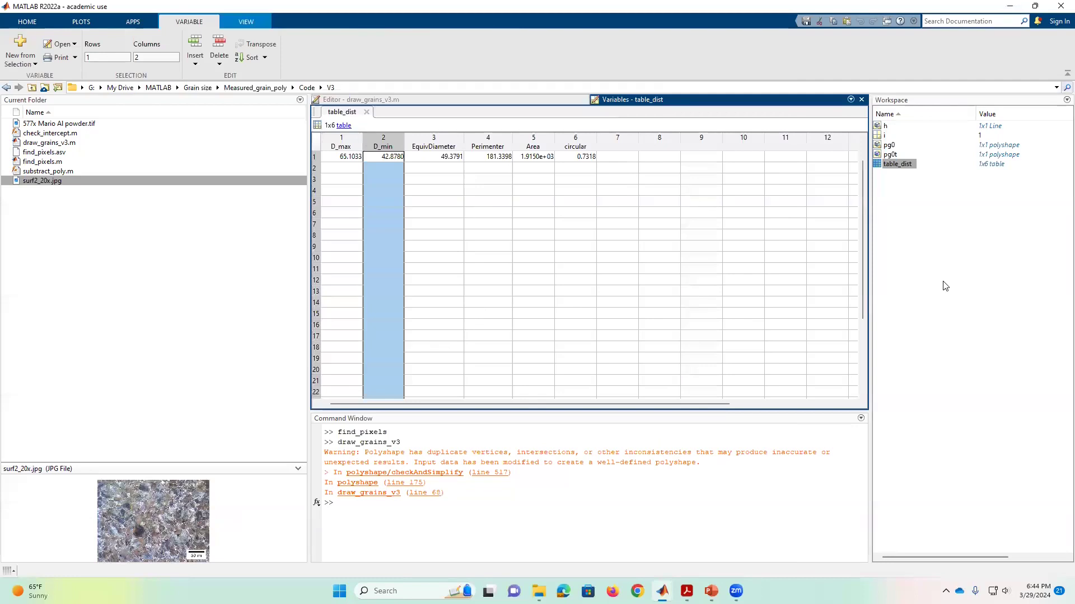
key("alt+Tab")
key("alt+Tab")
- Rerun draw_grains_v3.m as a continued analysis, trace the small grain bordering the first outline's upper-right edge, and open table_dist
left_click(416, 99)
left_click(448, 48)
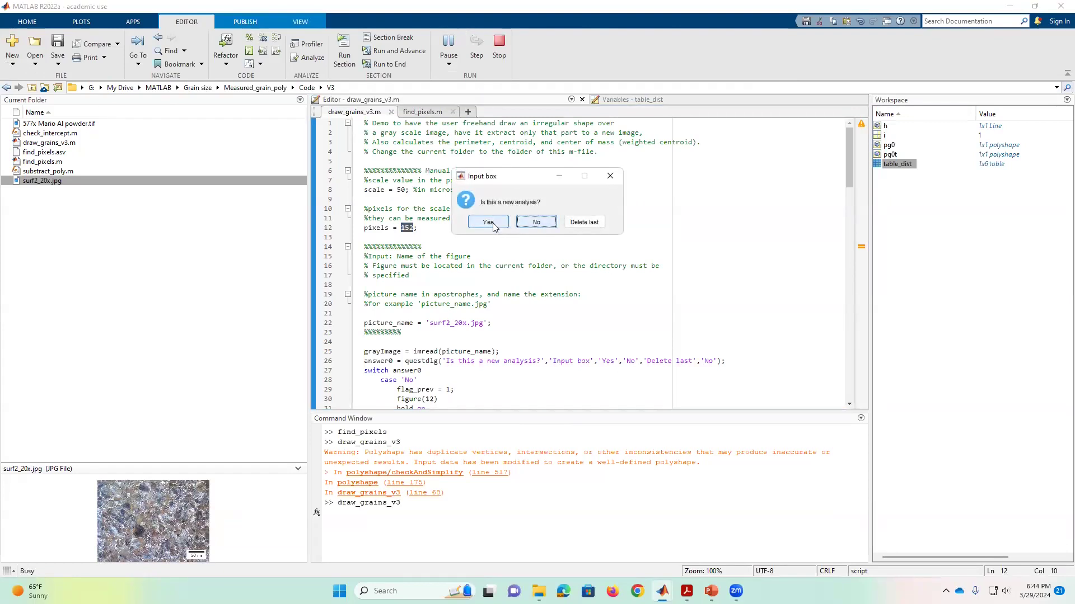
left_click(536, 222)
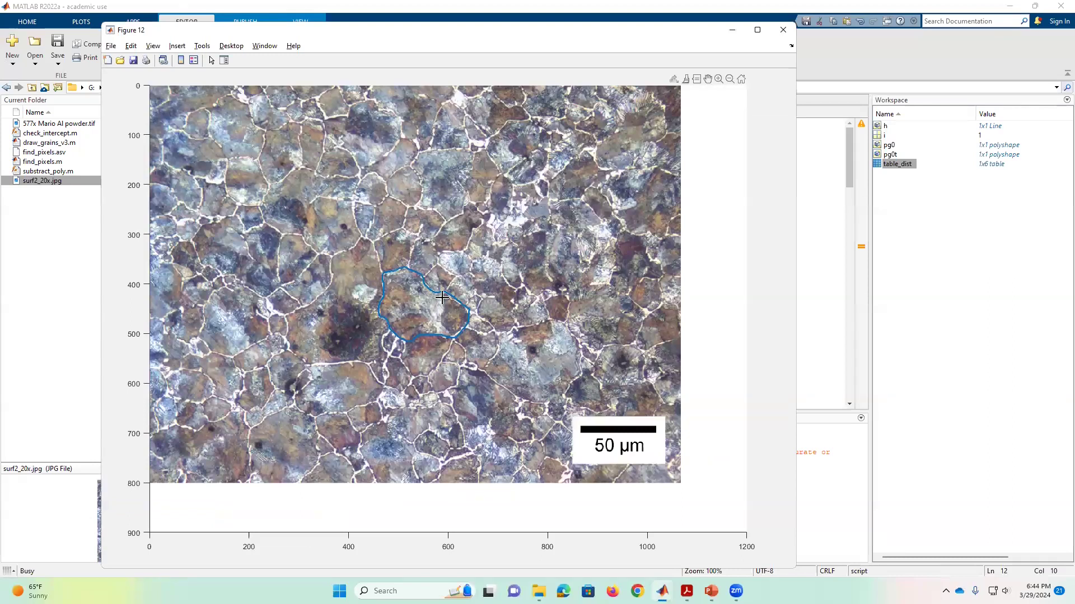
mouse_move(442, 293)
left_mouse_down()
mouse_move(452, 279)
mouse_move(442, 263)
mouse_move(426, 274)
mouse_move(427, 293)
left_mouse_up()
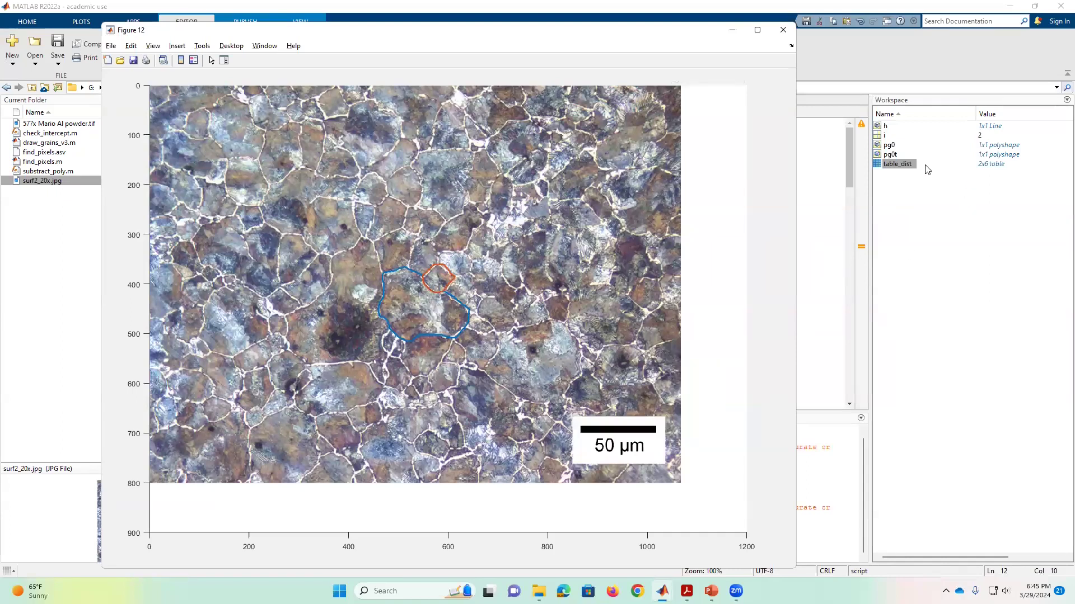
double_click(896, 164)
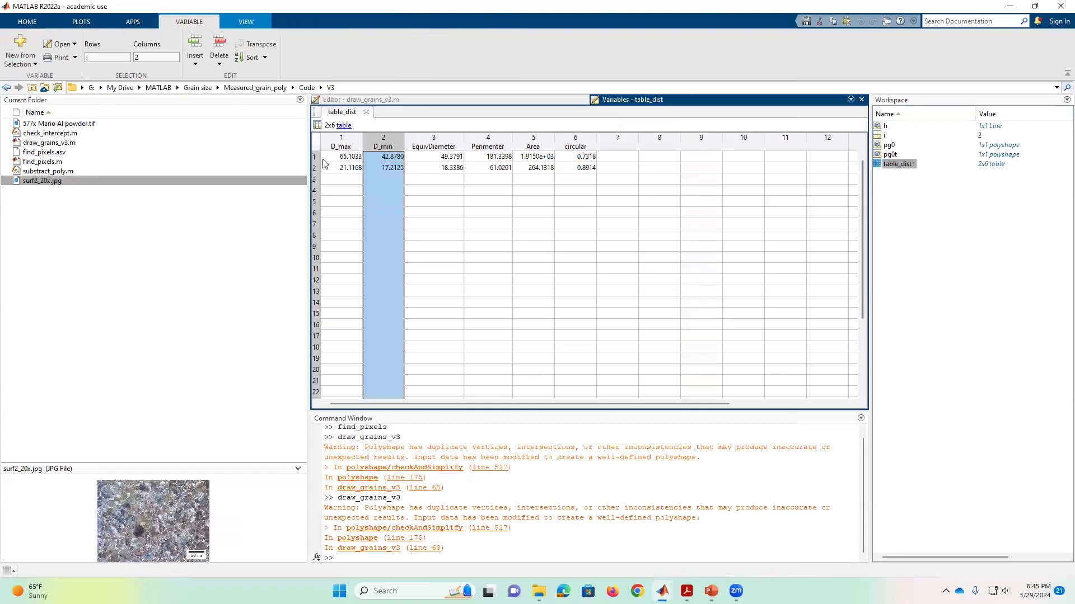
- Compare the two grain rows in table_dist, including EquivDiameter, with the two outlined grains and the 50 µm scale bar in Figure 12
left_click(315, 161)
left_click(315, 168)
left_click(449, 168)
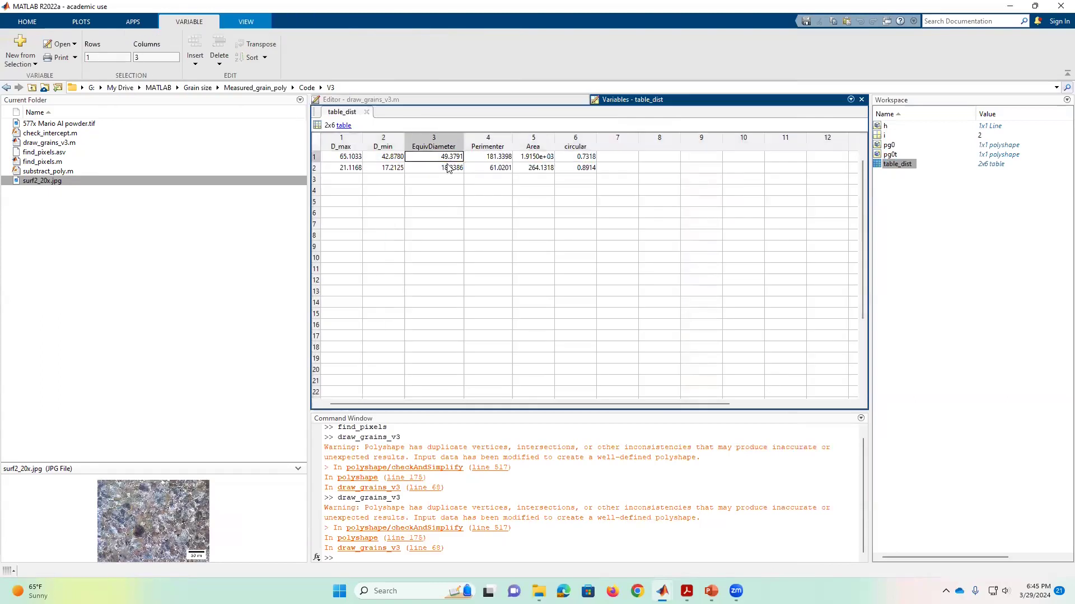
left_click(450, 157)
key("alt+Tab")
key("alt+Tab")
key("alt+Tab")
key("alt+Tab")
key("alt+Tab")
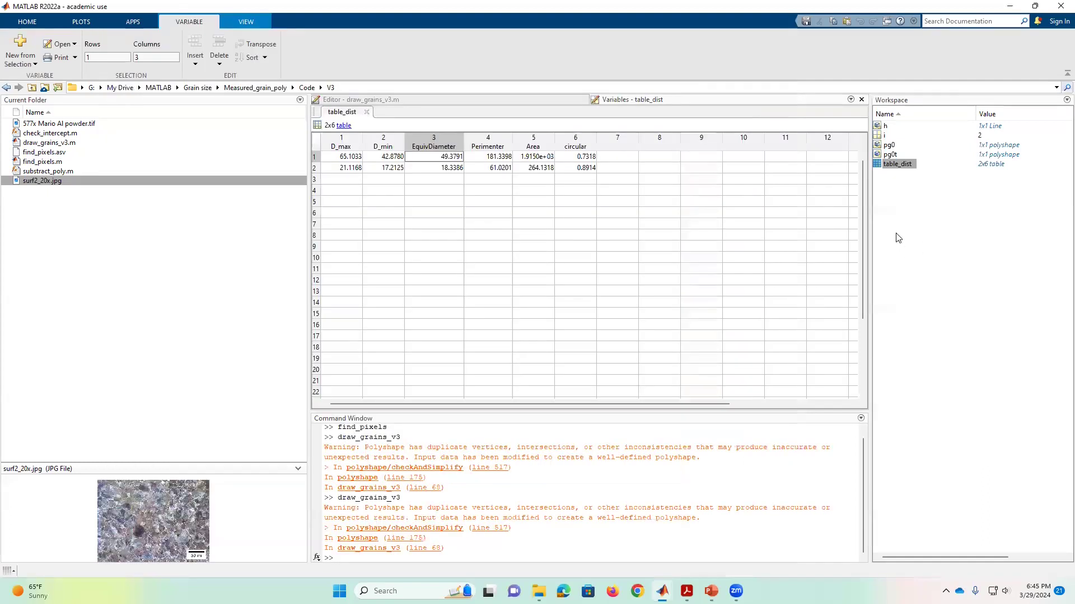
left_click(904, 249)
key("alt+Tab")
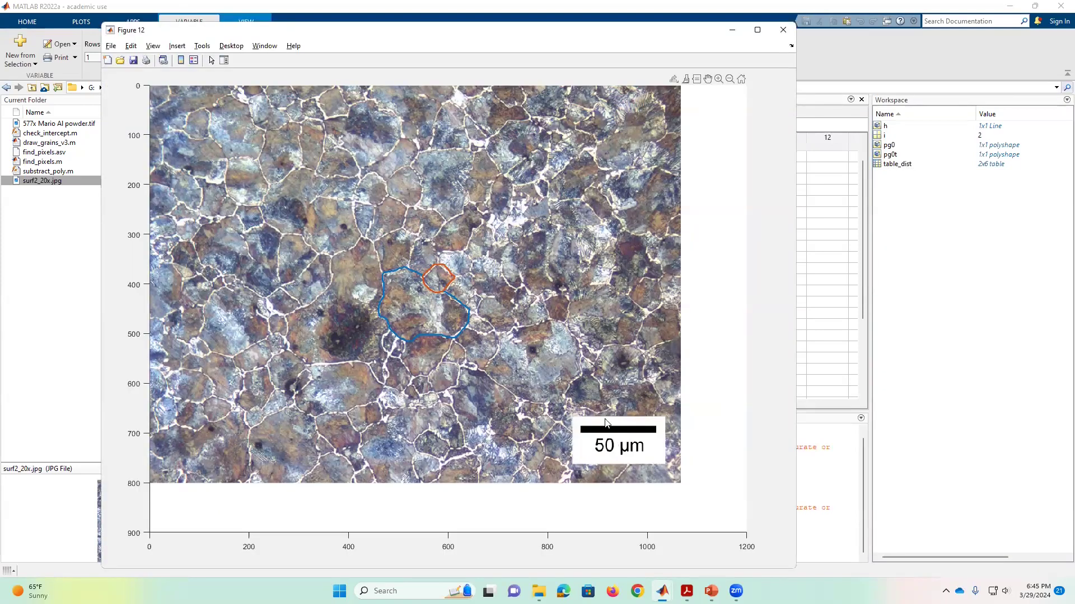
key("alt+Tab")
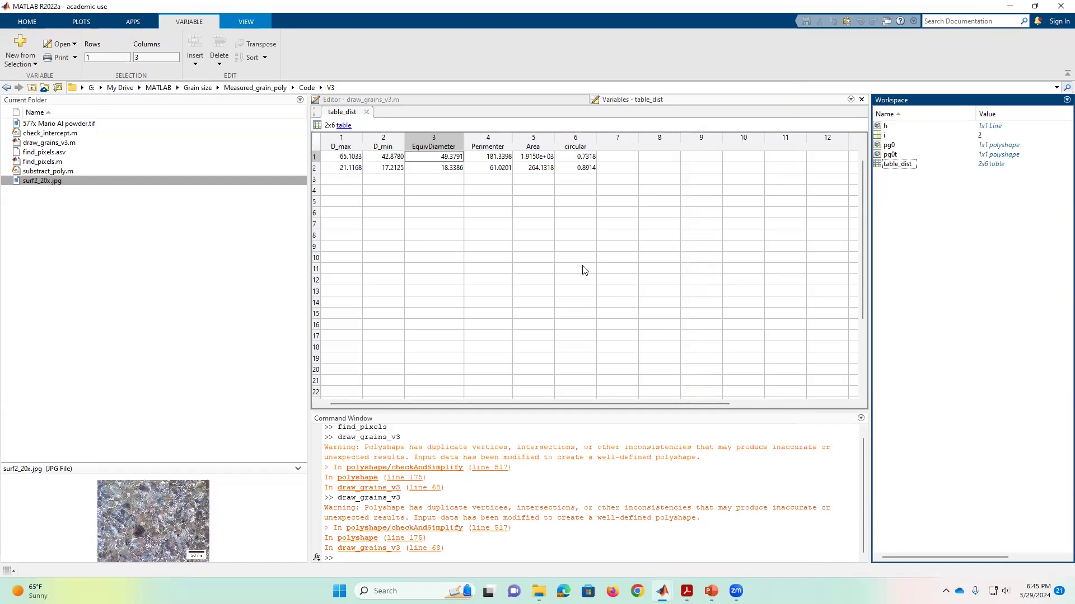
- Rerun draw_grains_v3.m as a continued analysis, trace three more grains above the large outlined grain, and open table_dist
key("F5")
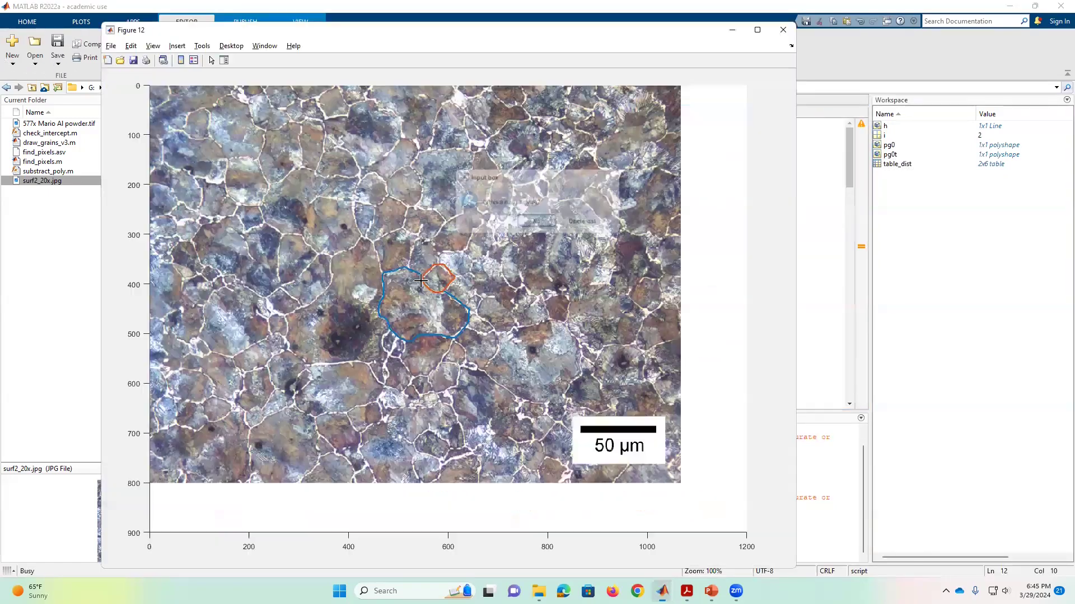
mouse_move(414, 252)
left_mouse_down()
mouse_move(434, 241)
mouse_move(438, 274)
mouse_move(465, 274)
mouse_move(464, 253)
mouse_move(425, 255)
left_mouse_up()
key("F5")
mouse_move(424, 291)
left_mouse_down()
mouse_move(376, 243)
mouse_move(404, 231)
mouse_move(426, 288)
left_mouse_up()
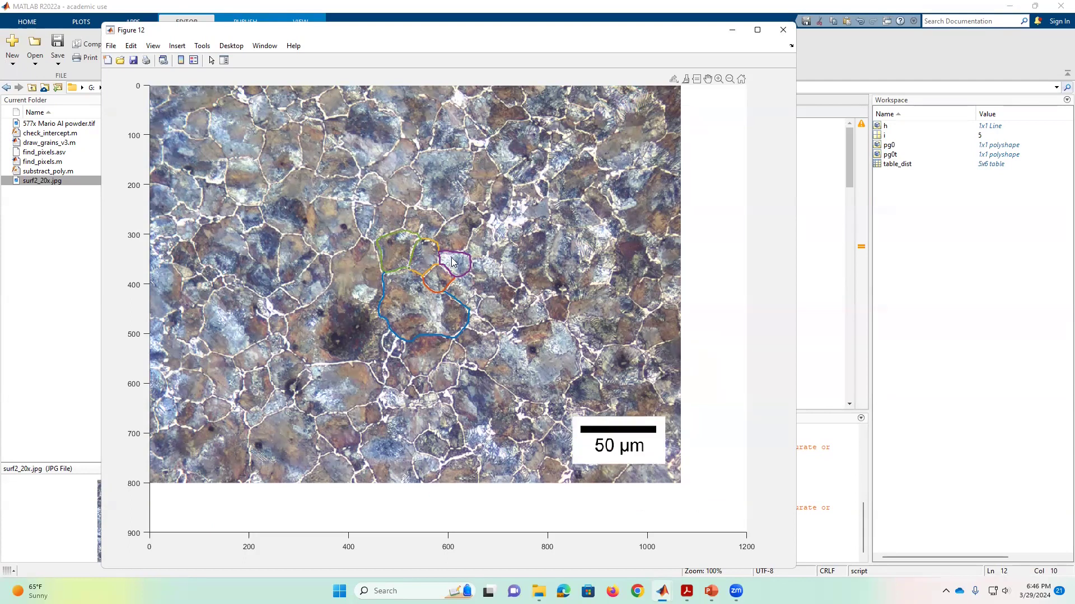
left_click(870, 169)
double_click(887, 165)
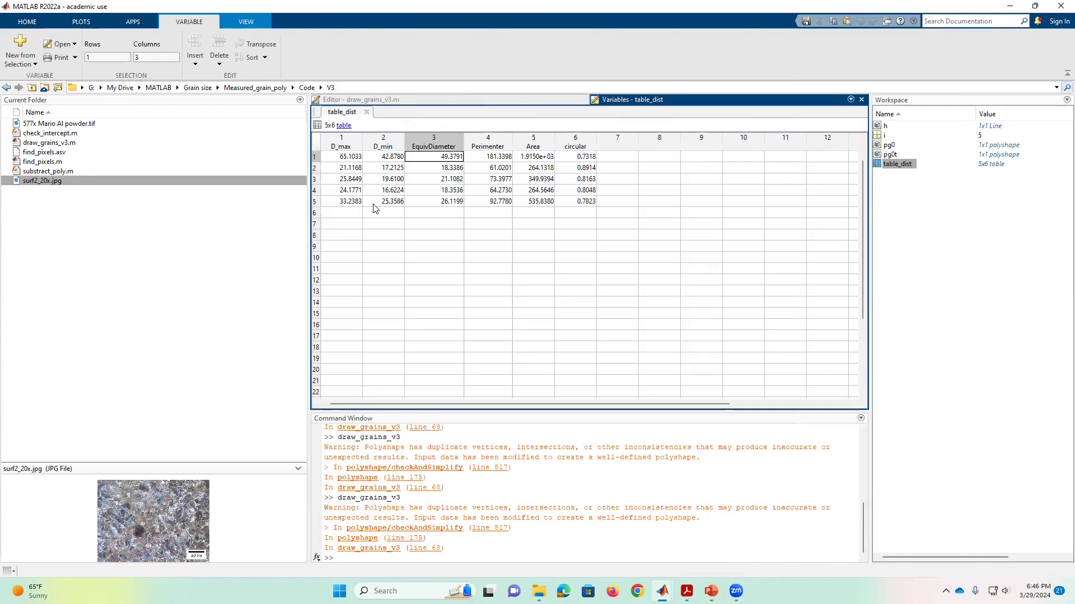
- Rerun draw_grains_v3.m as a continued analysis and try tracing one irregular outline across the area right of the large grain
key("alt+Tab")
key("alt+Tab")
left_click(409, 99)
key("F5")
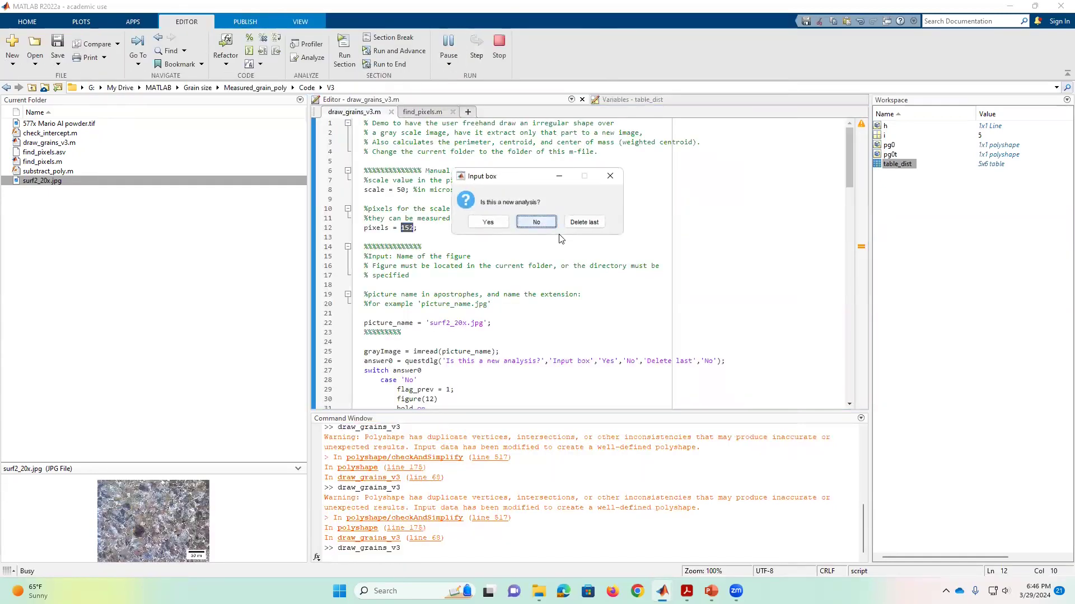
left_click(531, 222)
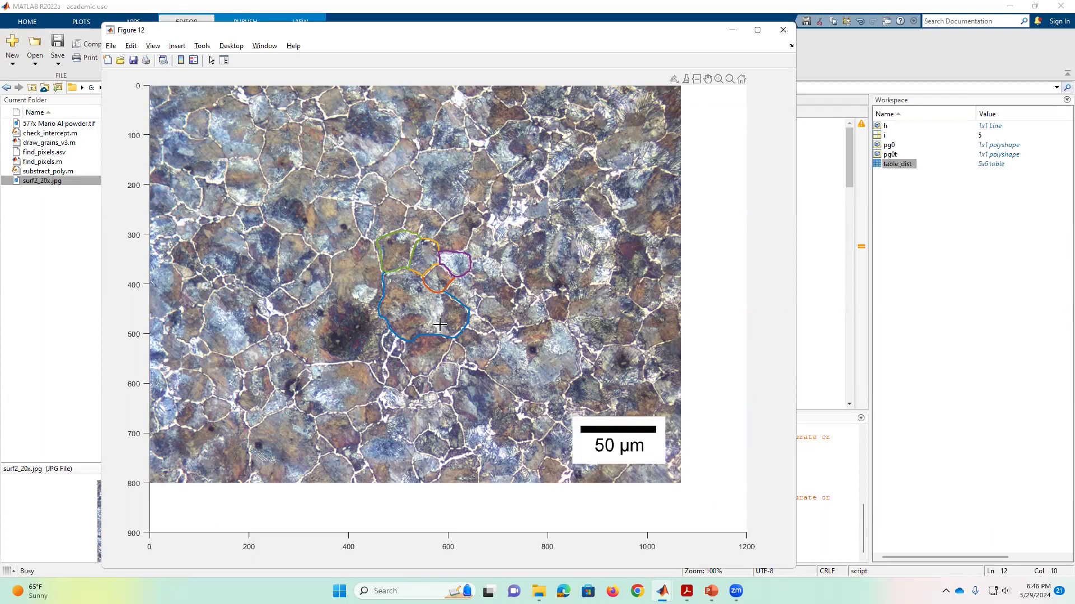
mouse_move(448, 329)
left_mouse_down()
mouse_move(483, 362)
mouse_move(509, 340)
mouse_move(511, 308)
mouse_move(536, 286)
mouse_move(497, 289)
mouse_move(487, 309)
mouse_move(440, 313)
left_mouse_up()
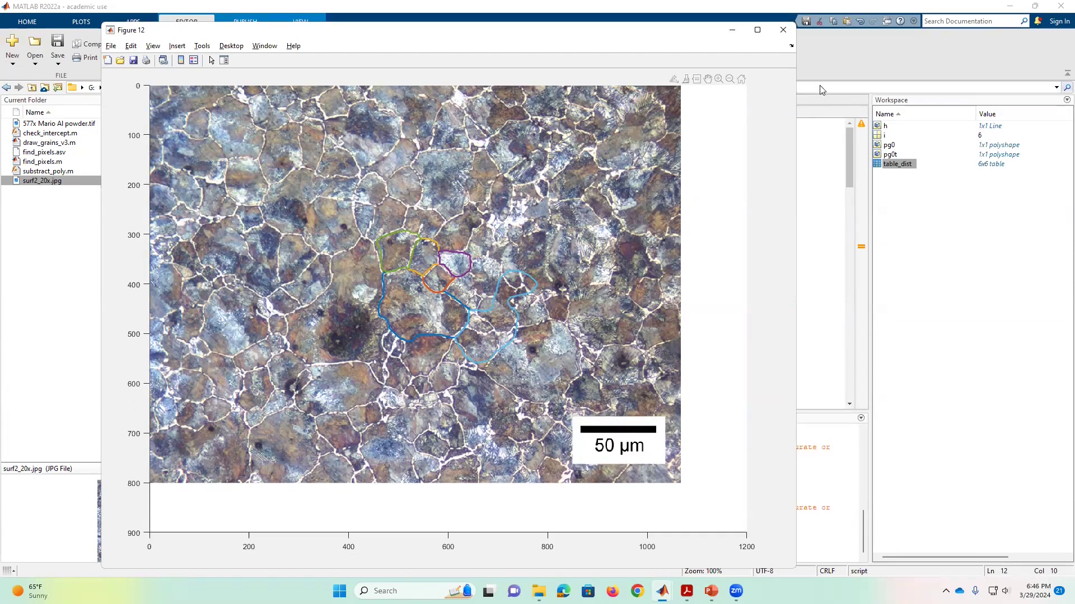
- Rerun draw_grains_v3.m with the Delete last option to remove the irregular outline, and try the same option a second time
left_click(782, 30)
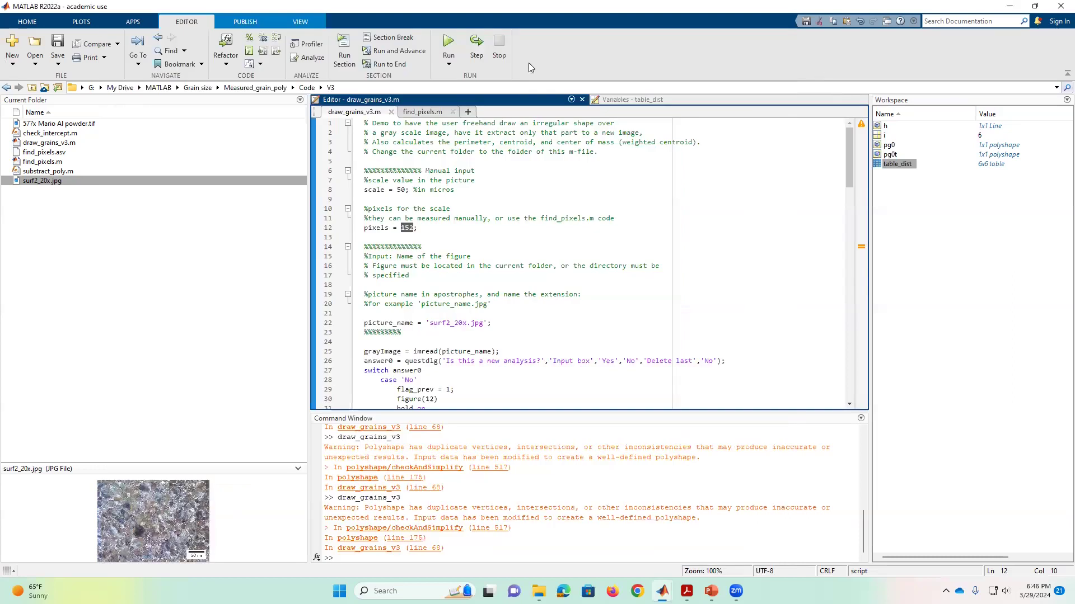
left_click(448, 45)
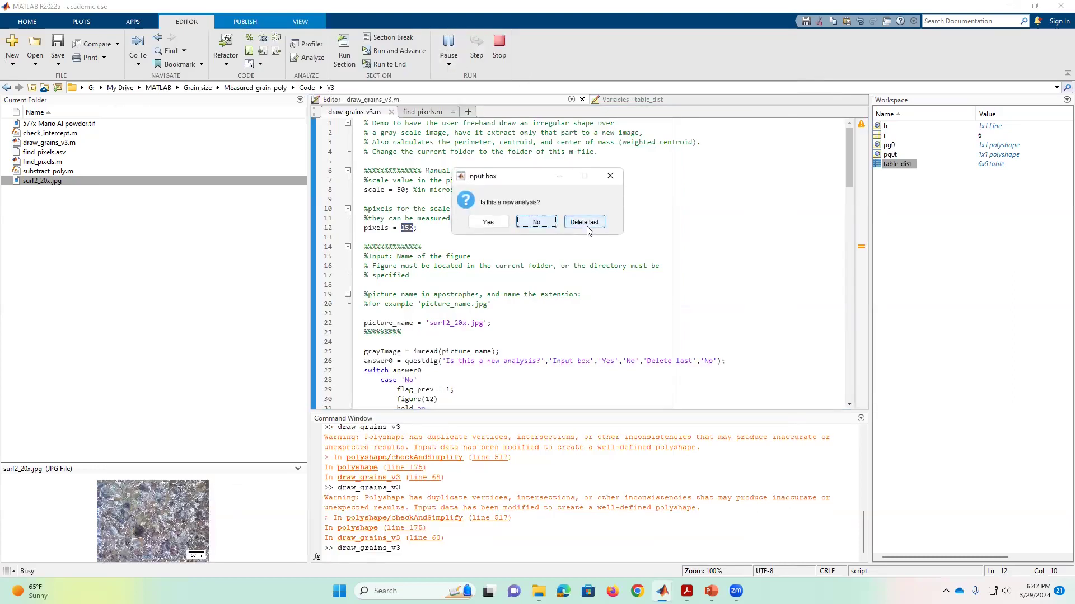
left_click(585, 223)
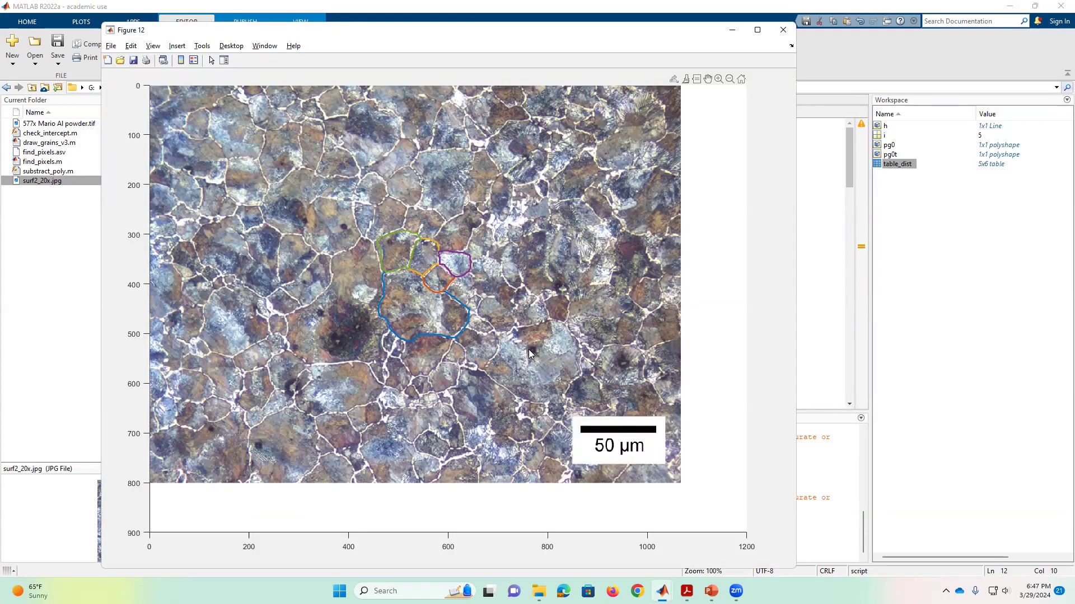
left_click(783, 30)
left_click(448, 45)
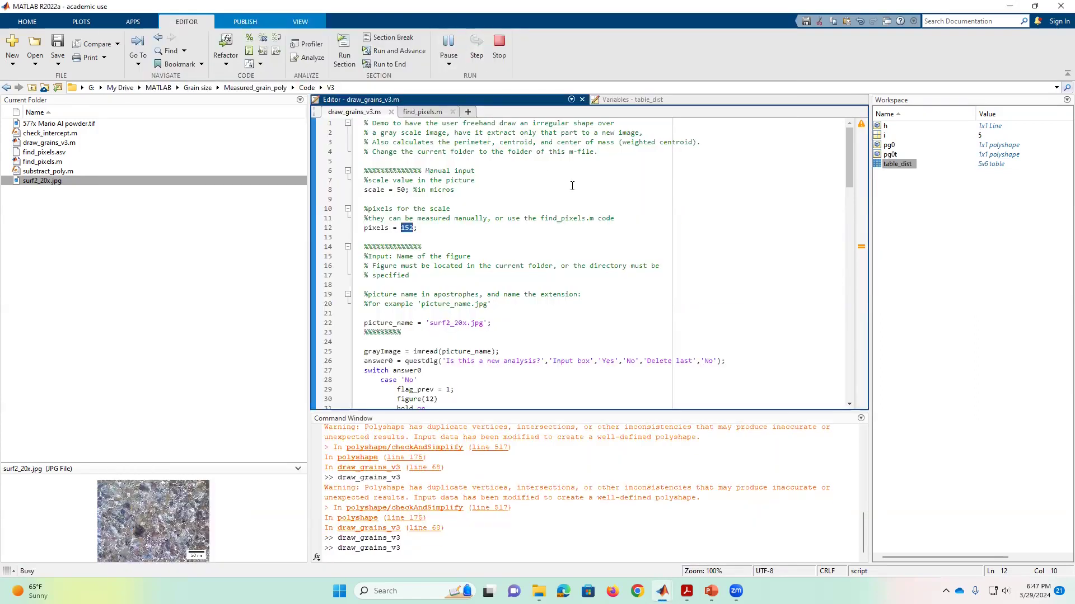
left_click(595, 224)
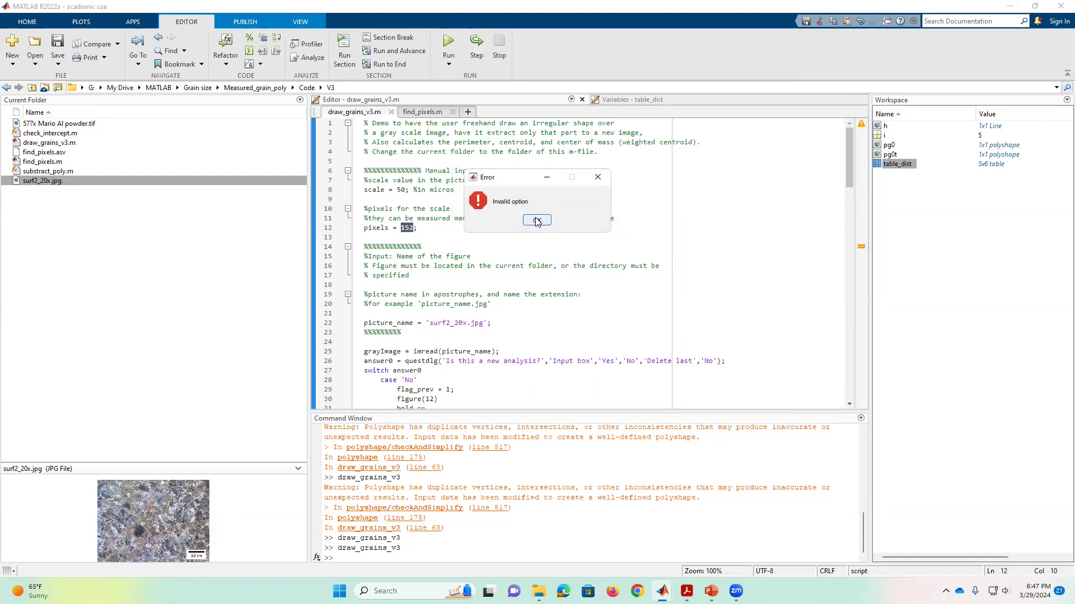
left_click(537, 221)
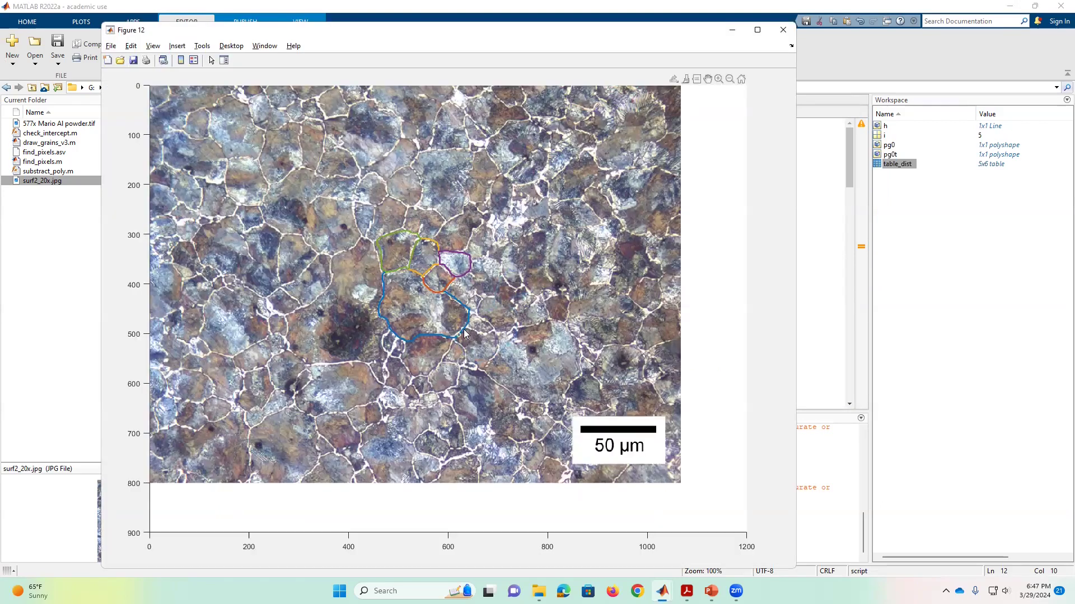
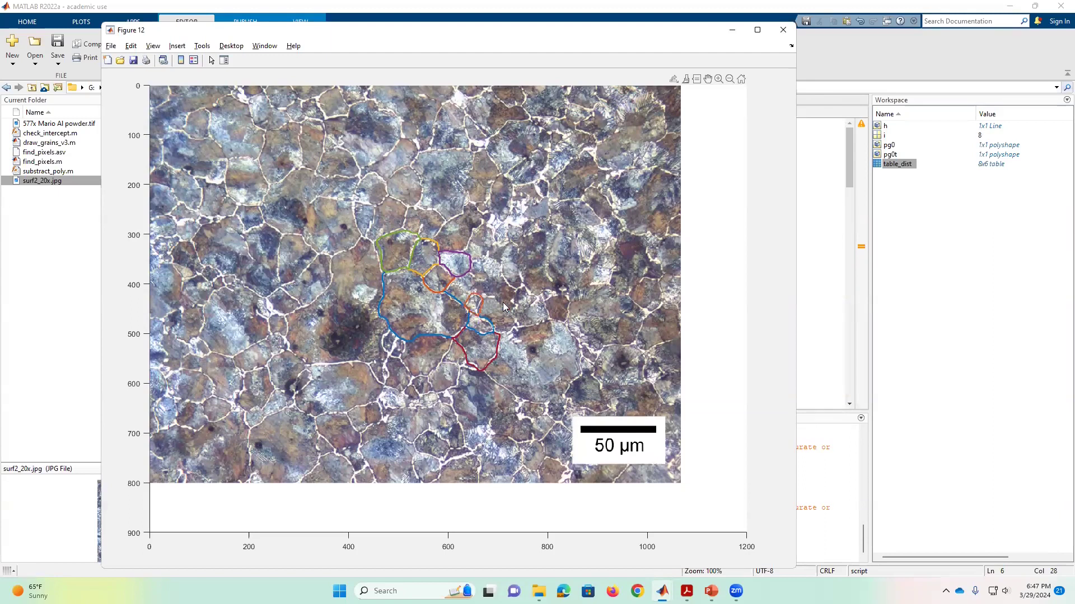
- Examine the traced boundaries in Figure 12 at several magnifications and view positions, including the untraced grains to their right
left_click(542, 246)
left_click(583, 358)
scroll(485, 385, "up", 2)
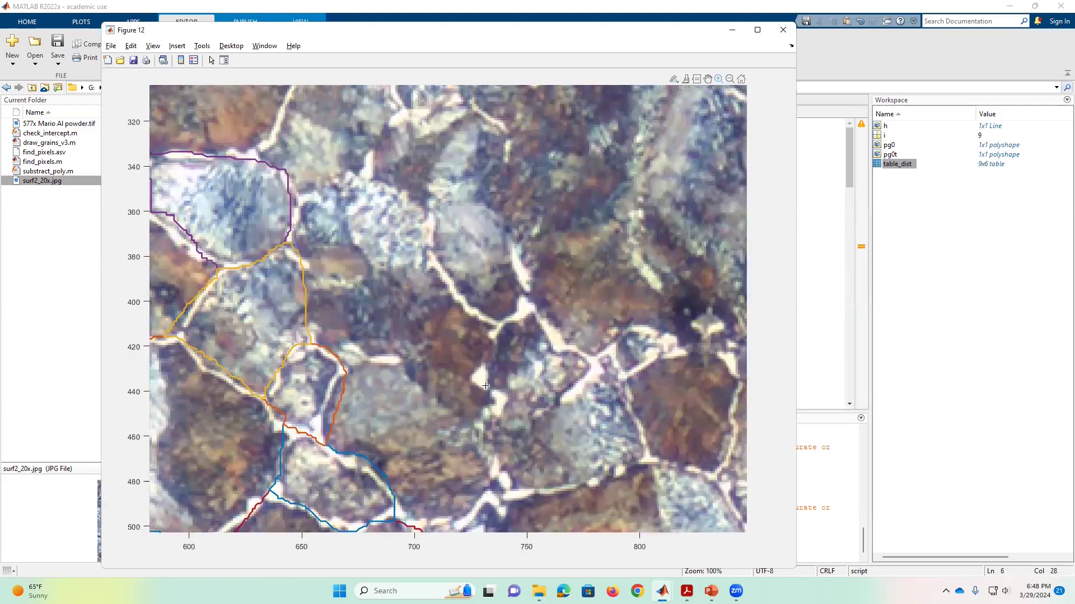
scroll(490, 384, "down", 5)
left_click(707, 79)
left_click_drag(464, 321, 519, 292)
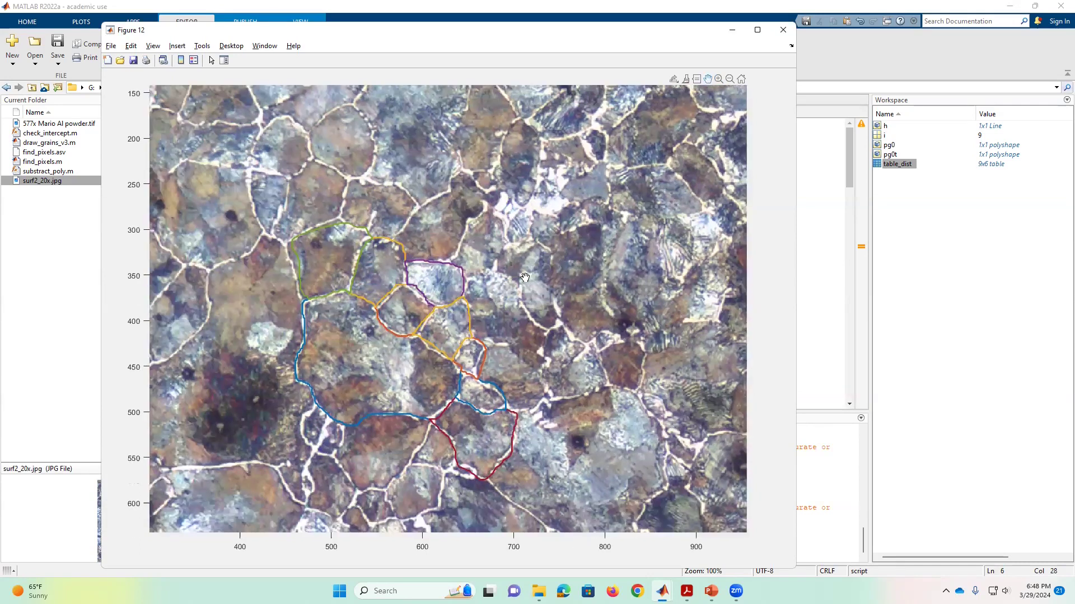
left_click(718, 79)
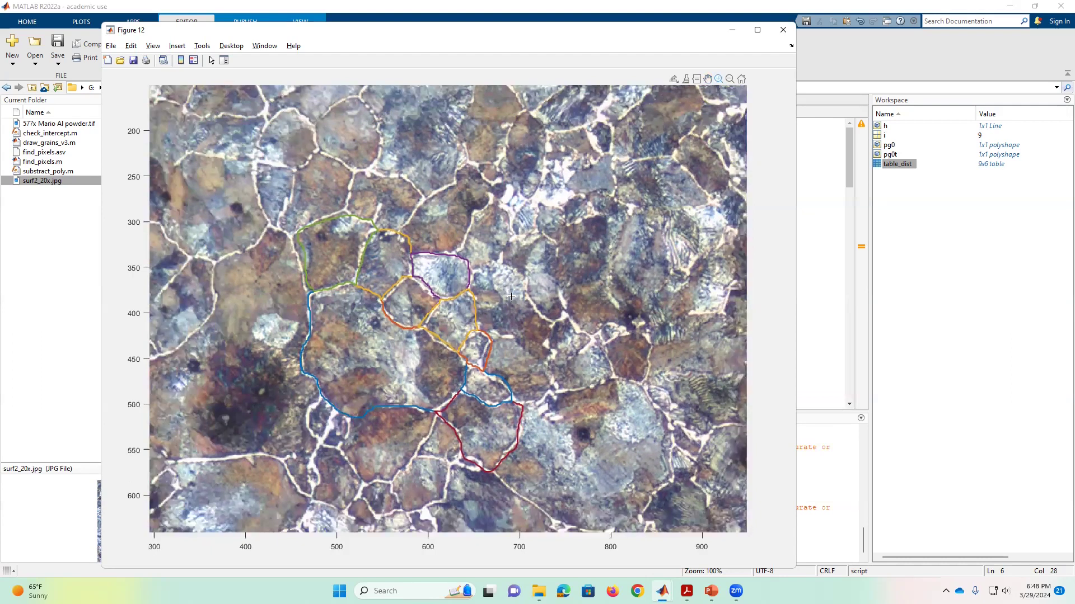
double_click(511, 296)
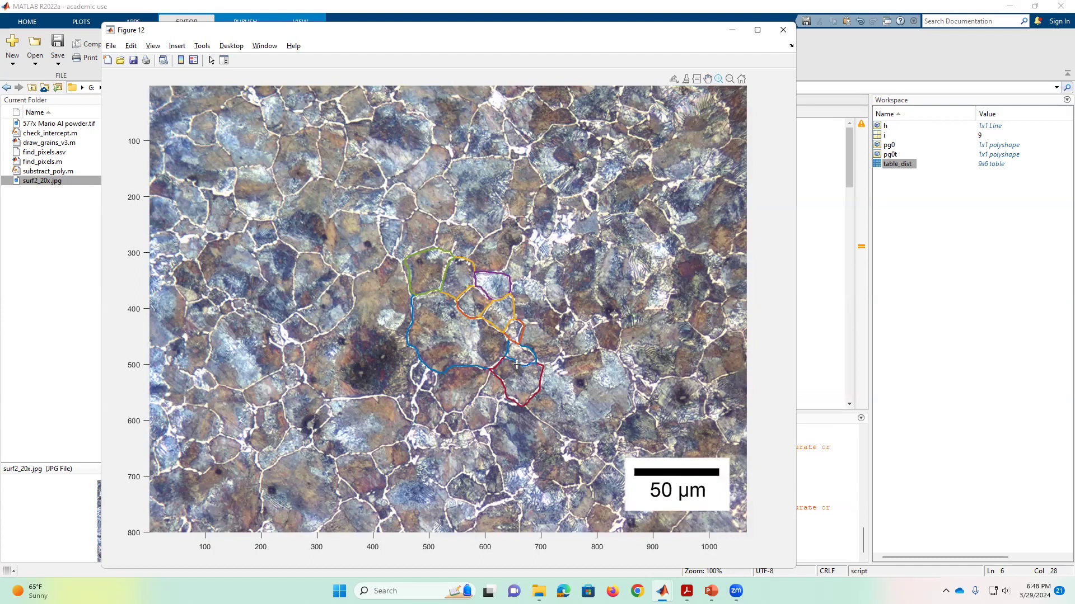
scroll(522, 334, "up", 2)
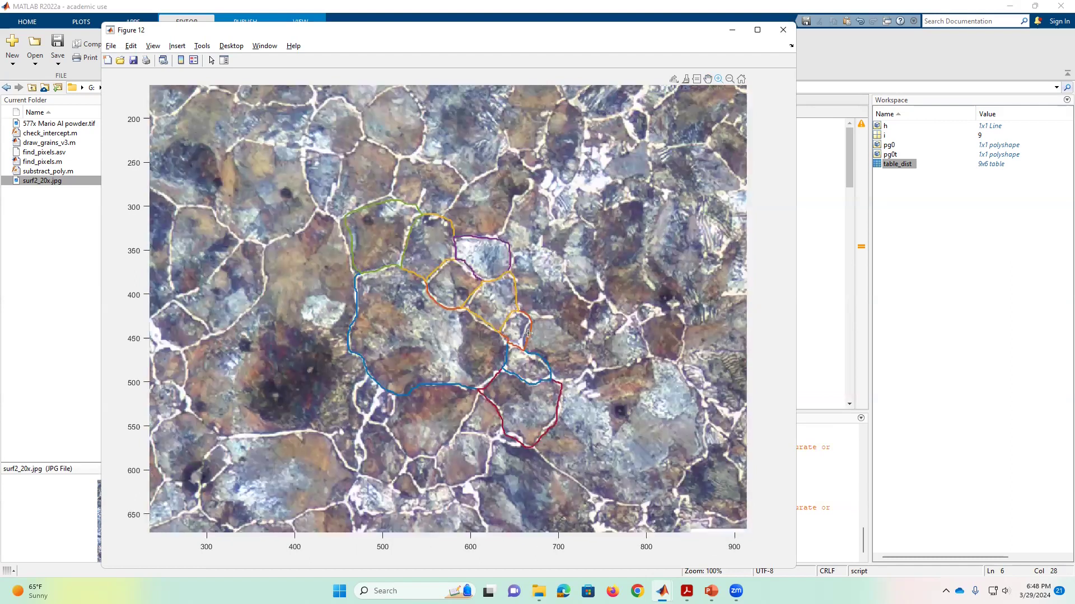
scroll(540, 337, "up", 2)
left_click(708, 79)
left_click_drag(618, 298, 566, 286)
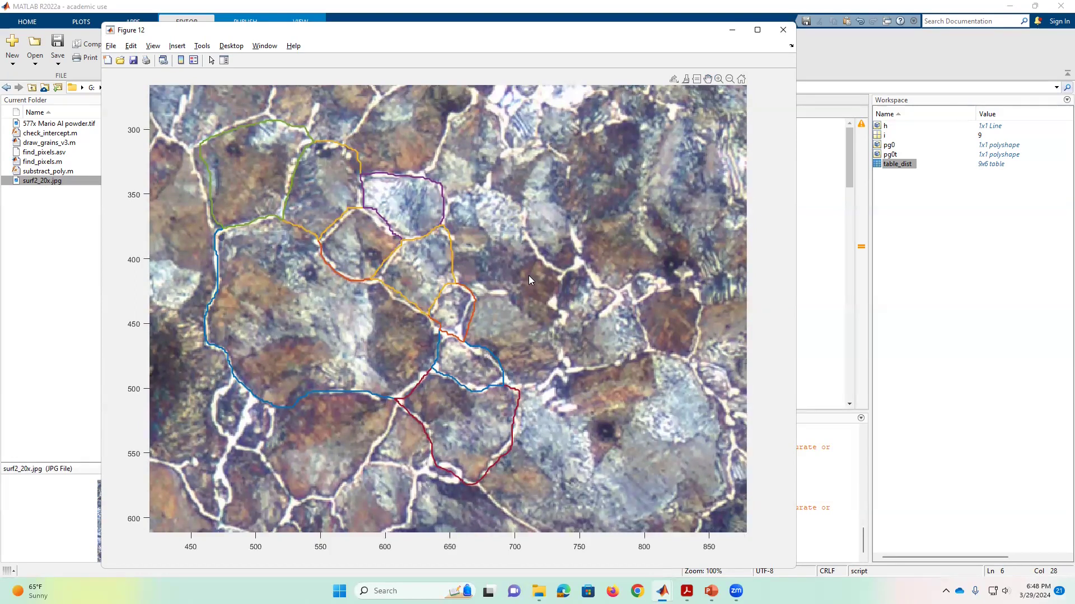
- Continue the draw_grains_v3.m analysis by tracing the grain right of the small outlines and the small grain at its upper-right corner
key("alt+Tab")
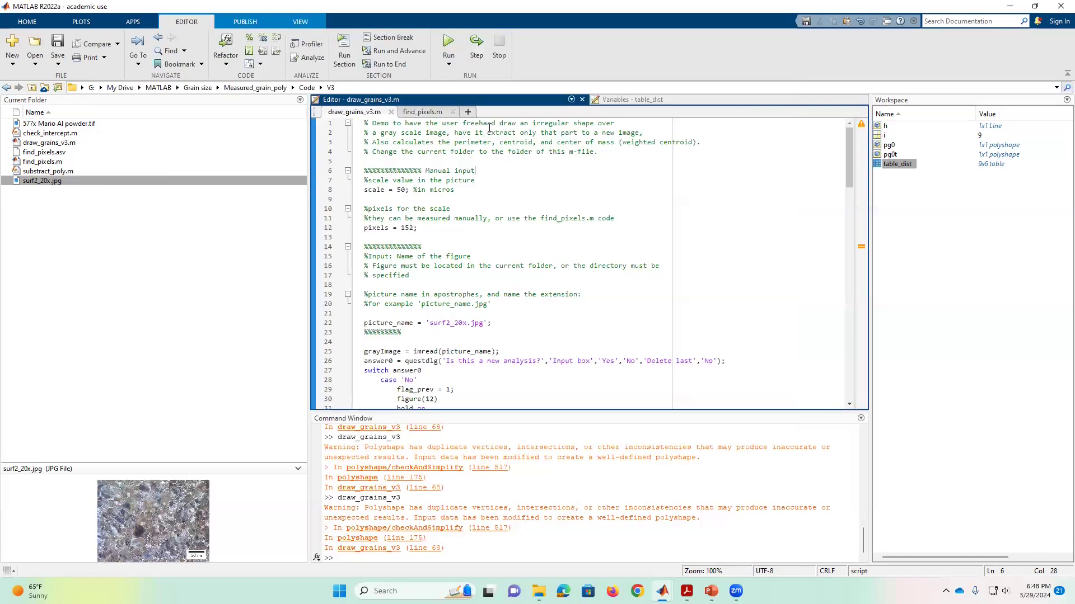
left_click(447, 45)
left_click(536, 223)
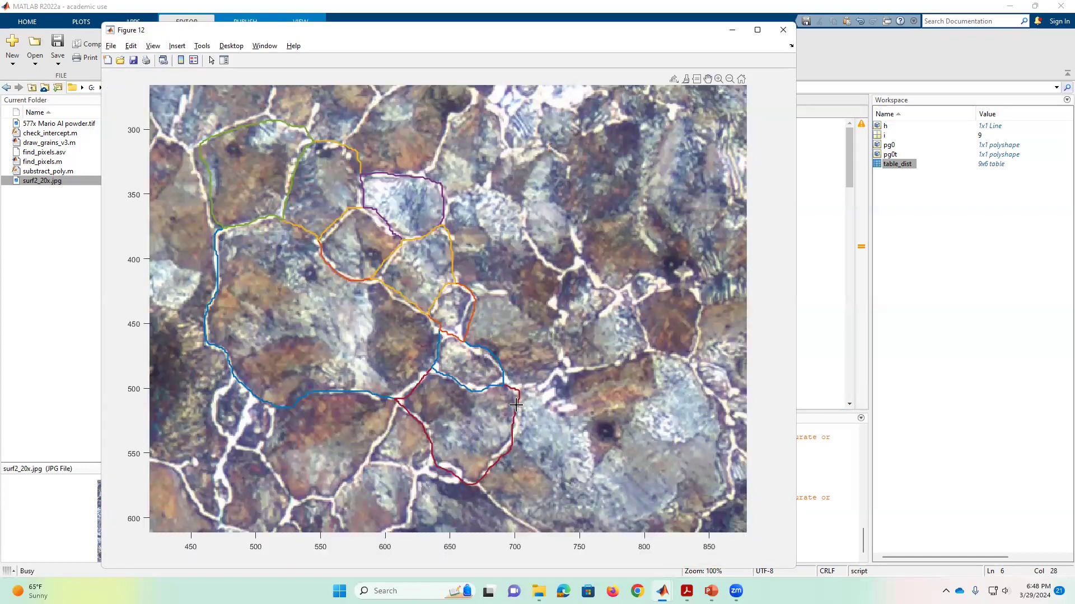
mouse_move(503, 400)
left_mouse_down()
mouse_move(544, 387)
mouse_move(562, 365)
mouse_move(547, 333)
mouse_move(554, 310)
mouse_move(523, 289)
mouse_move(457, 305)
mouse_move(458, 348)
mouse_move(503, 398)
left_mouse_up()
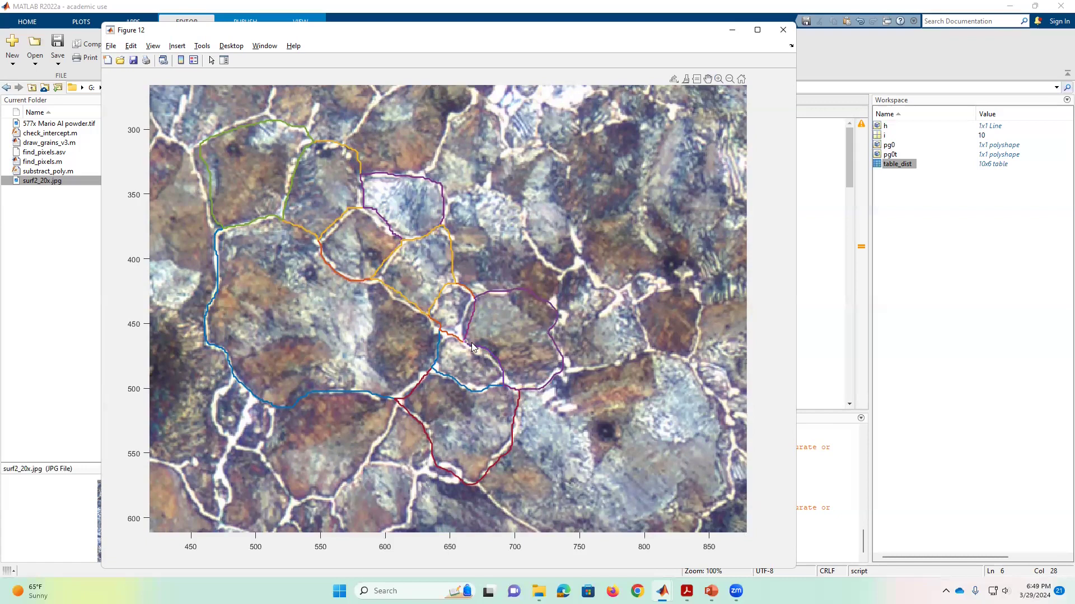
key("alt+Tab")
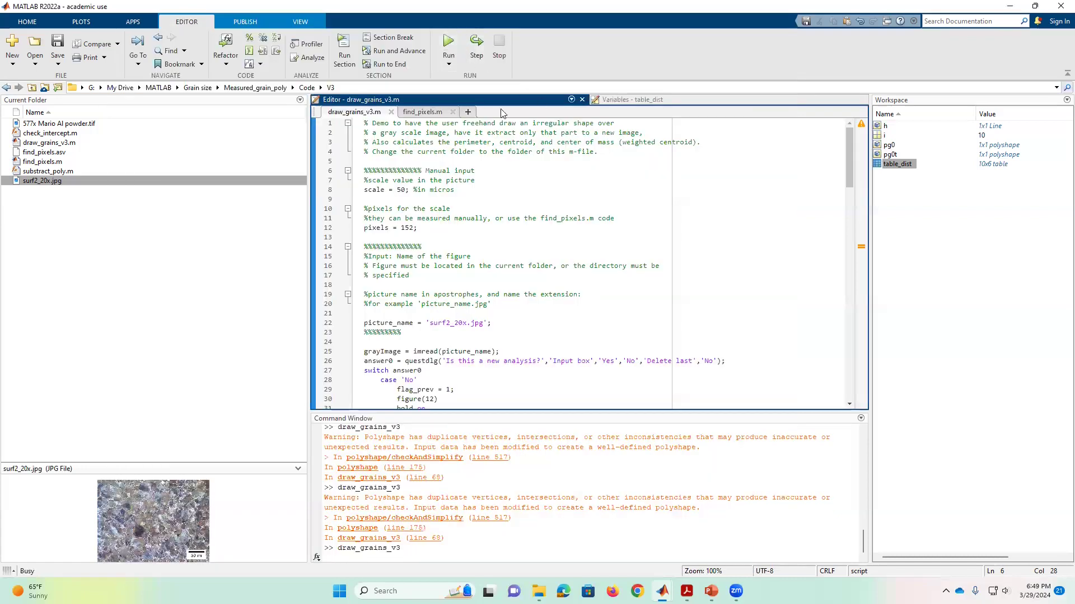
left_click(536, 225)
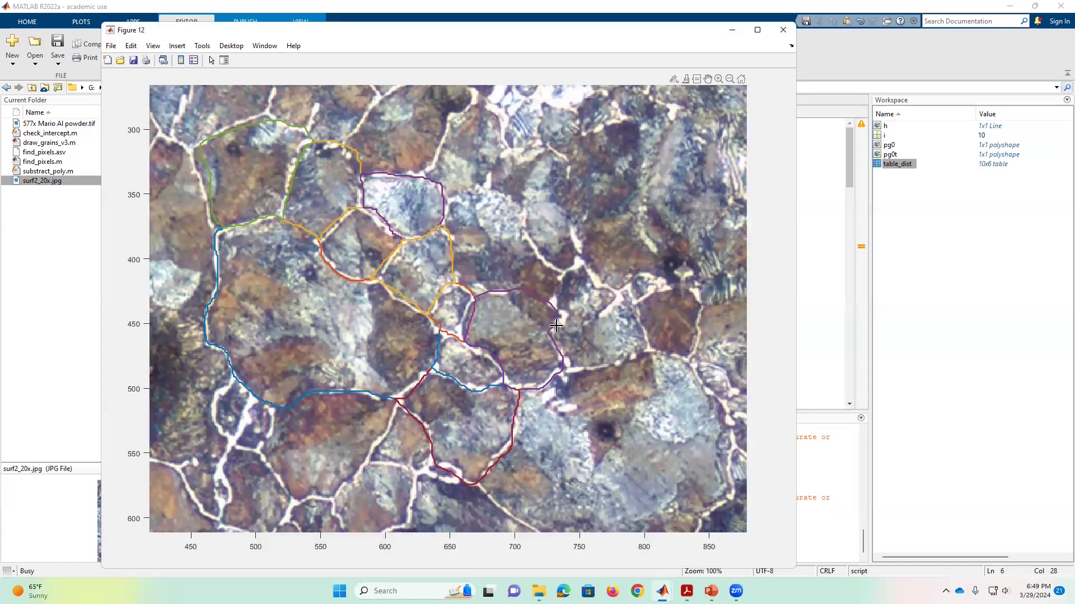
mouse_move(550, 321)
left_mouse_down()
mouse_move(588, 319)
mouse_move(614, 300)
mouse_move(587, 269)
mouse_move(542, 302)
mouse_move(551, 316)
left_mouse_up()
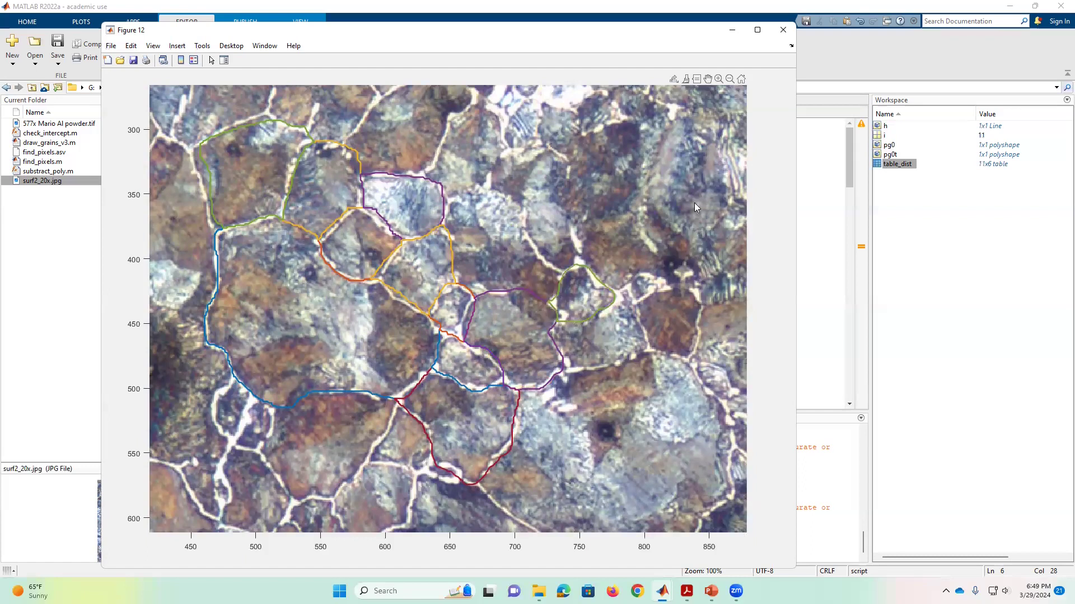
- Rerun draw_grains_v3.m as a continued analysis and trace the elongated grain directly above the bright purple-outlined grain
left_click(711, 79)
left_click_drag(464, 216, 505, 331)
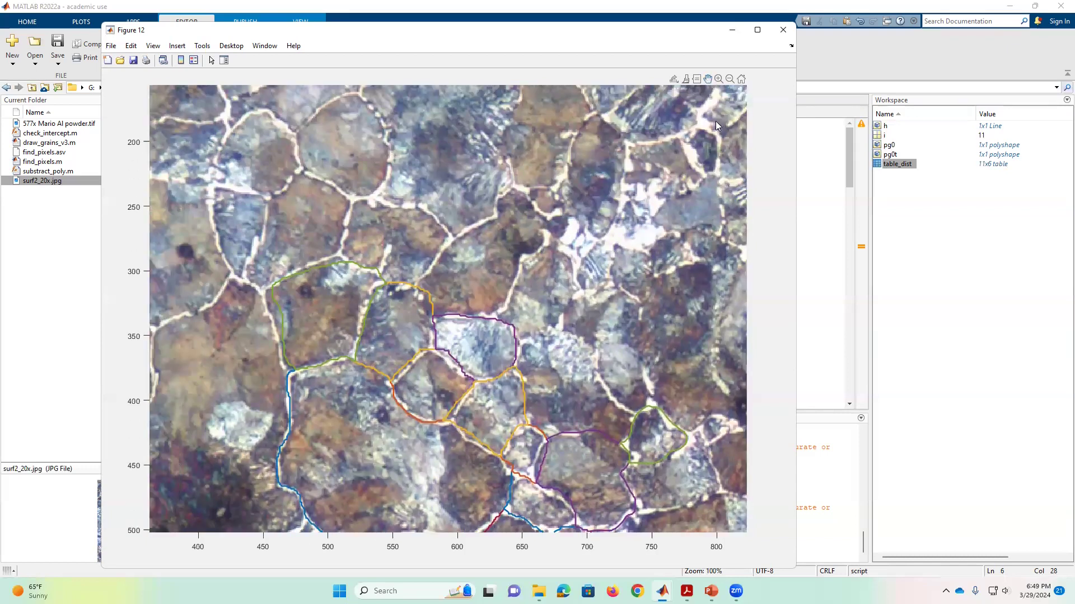
left_click(732, 29)
left_click(448, 45)
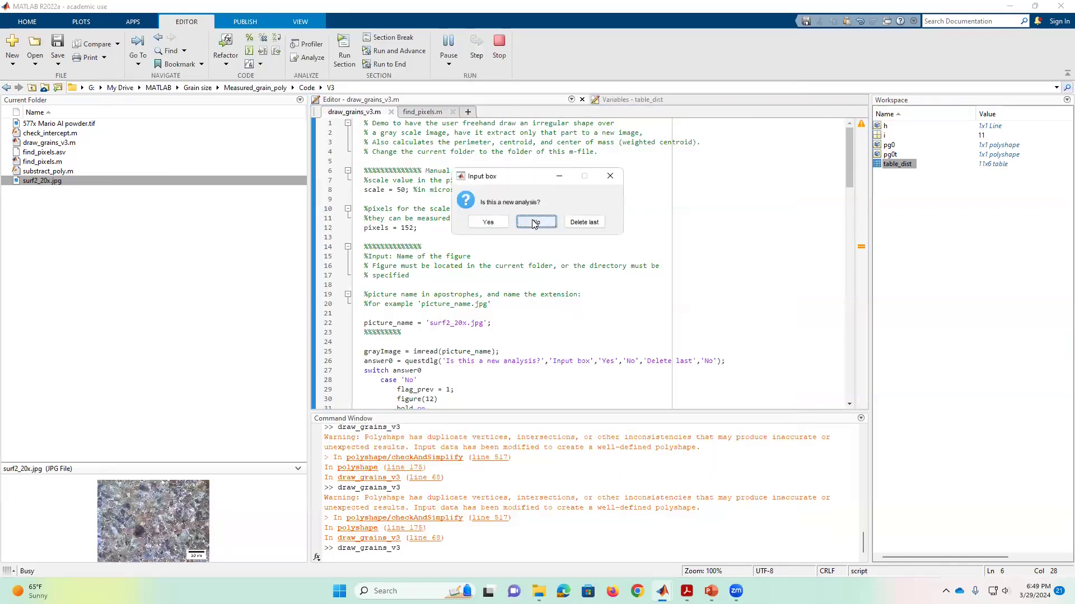
left_click(536, 221)
mouse_move(483, 343)
left_mouse_down()
mouse_move(546, 230)
mouse_move(520, 193)
mouse_move(460, 225)
mouse_move(413, 300)
mouse_move(475, 339)
left_mouse_up()
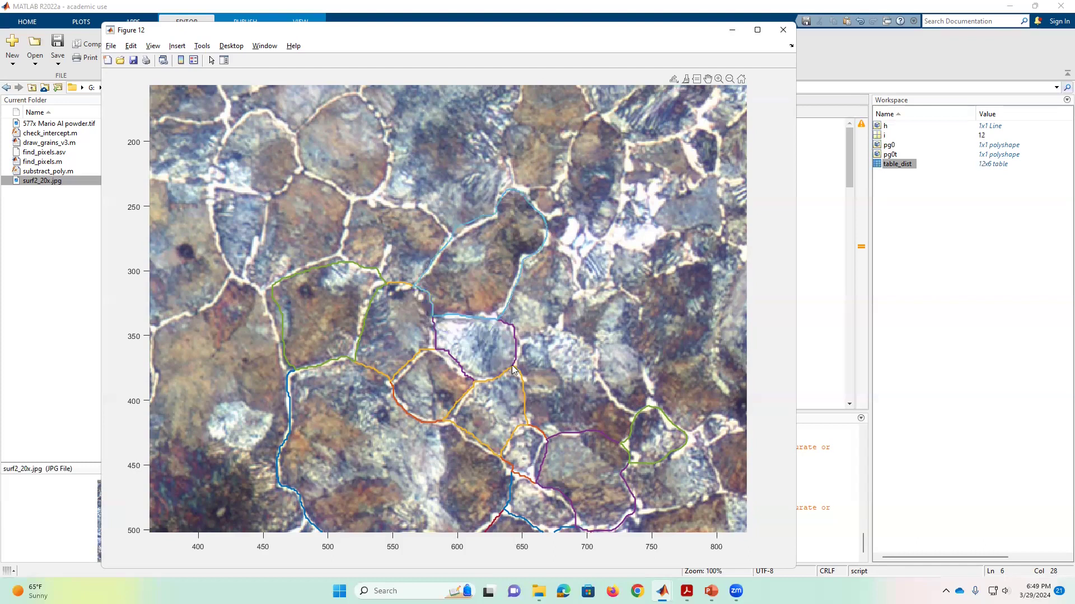
- Restore the full micrograph view and continue the draw_grains_v3.m analysis by tracing four more grains right of the upper outlines
left_click(742, 81)
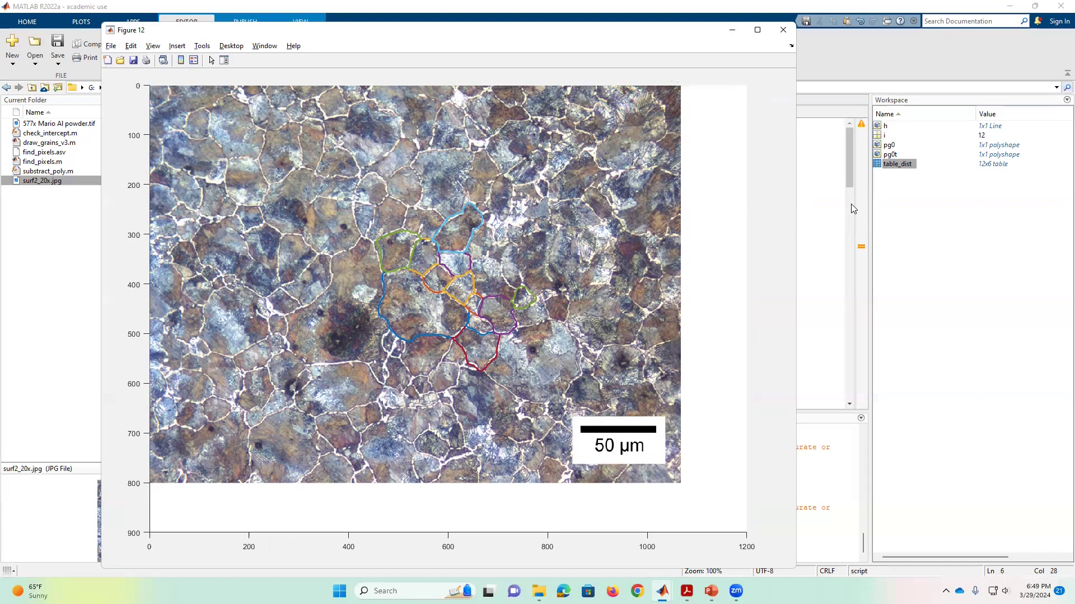
key("F5")
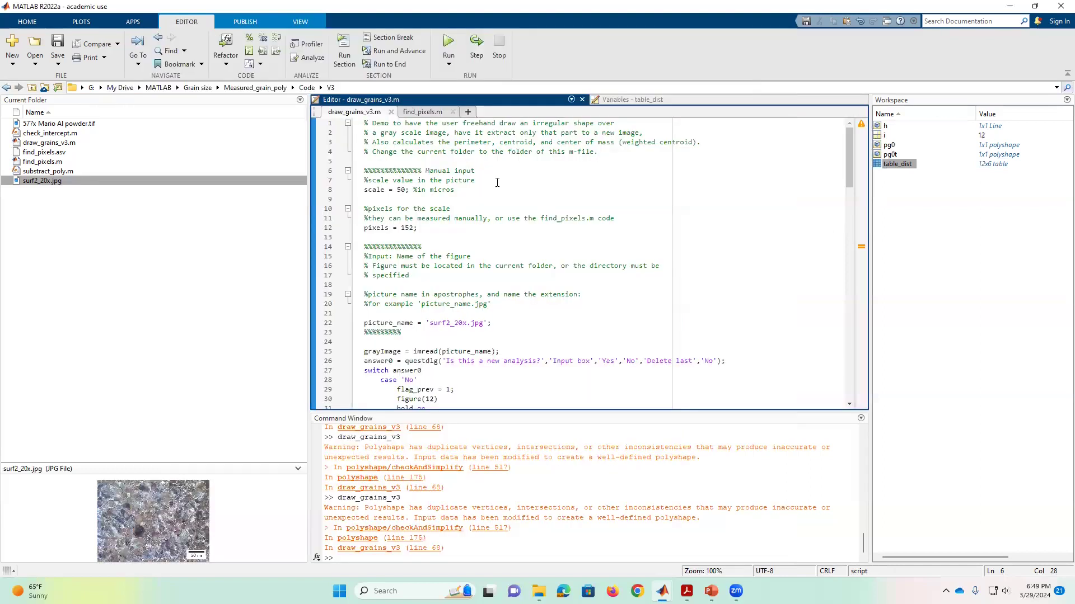
left_click(533, 223)
mouse_move(512, 286)
left_mouse_down()
mouse_move(499, 261)
mouse_move(464, 265)
mouse_move(478, 303)
mouse_move(518, 303)
mouse_move(484, 223)
mouse_move(456, 256)
mouse_move(481, 264)
left_mouse_up()
key("F5")
left_click(534, 224)
key("F5")
left_click(536, 222)
mouse_move(526, 293)
left_mouse_down()
mouse_move(514, 263)
mouse_move(496, 279)
mouse_move(518, 249)
mouse_move(488, 259)
left_mouse_up()
key("F5")
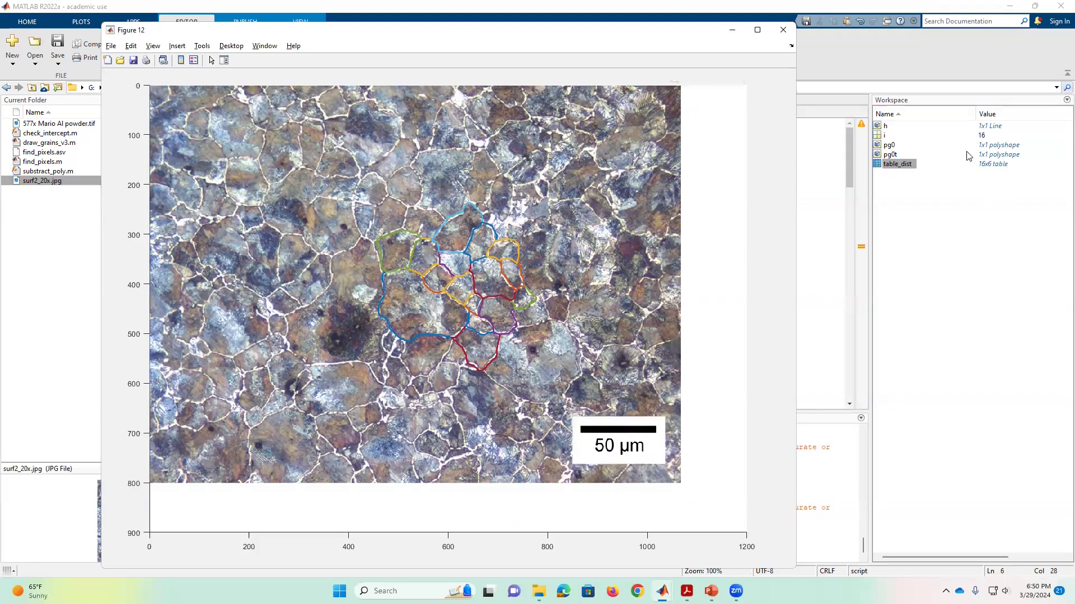
- Review the grain measurements stored in table_dist and compare them with the traced outlines in Figure 12
double_click(898, 166)
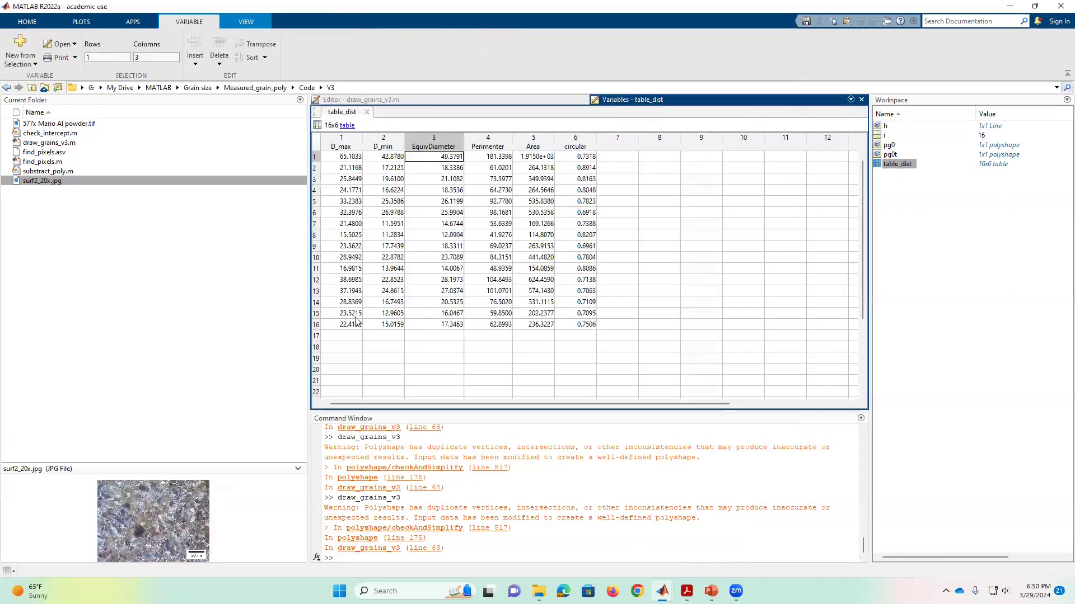
key("alt+Tab")
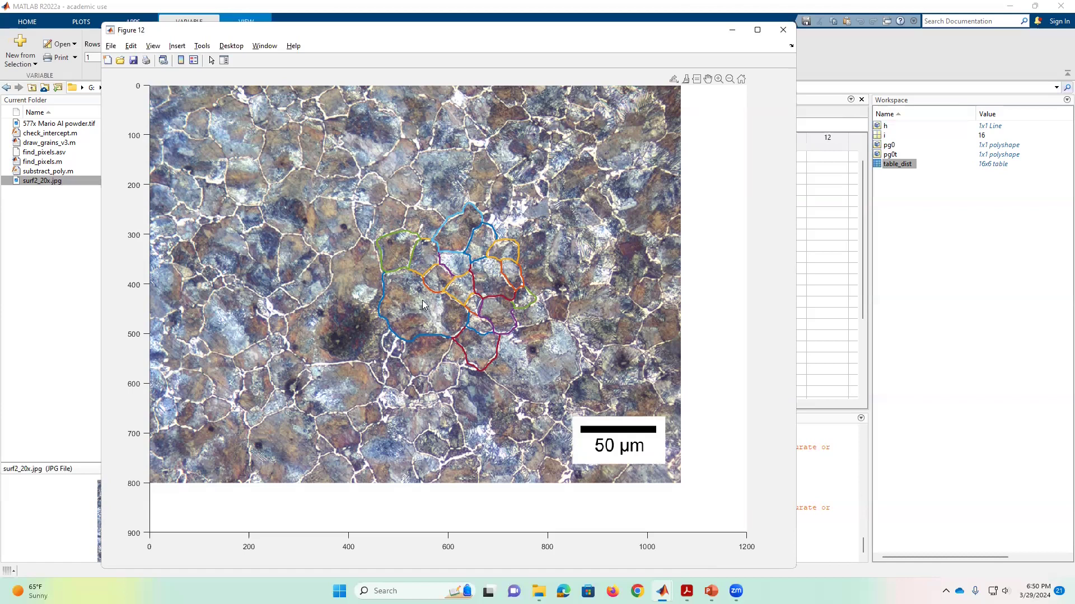
left_click(811, 114)
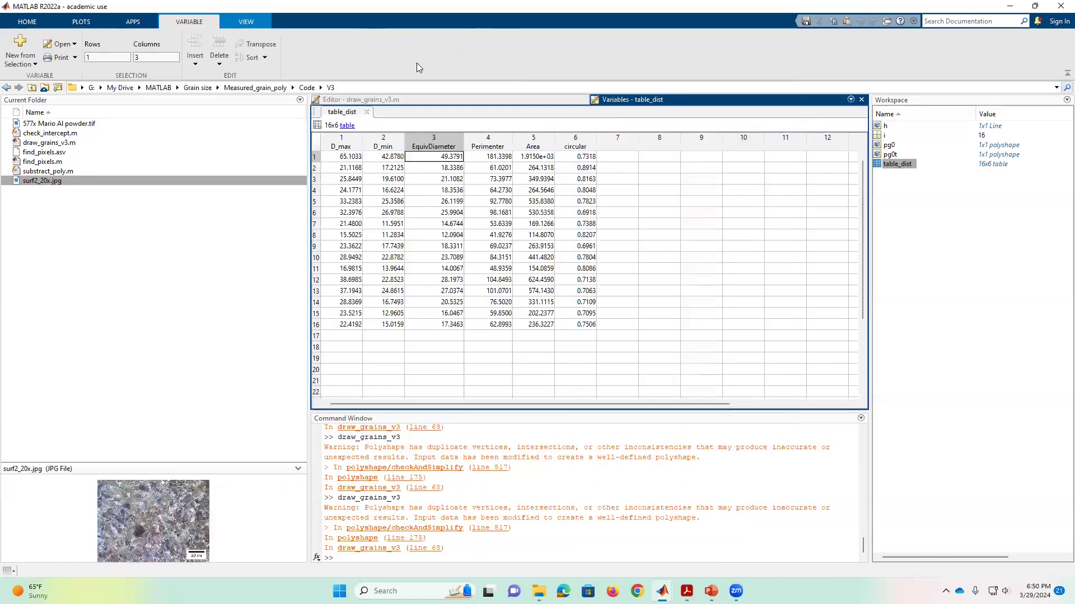
- Continue the draw_grains_v3.m analysis by trying to trace an outline inside the large blue-outlined grain
left_click(431, 100)
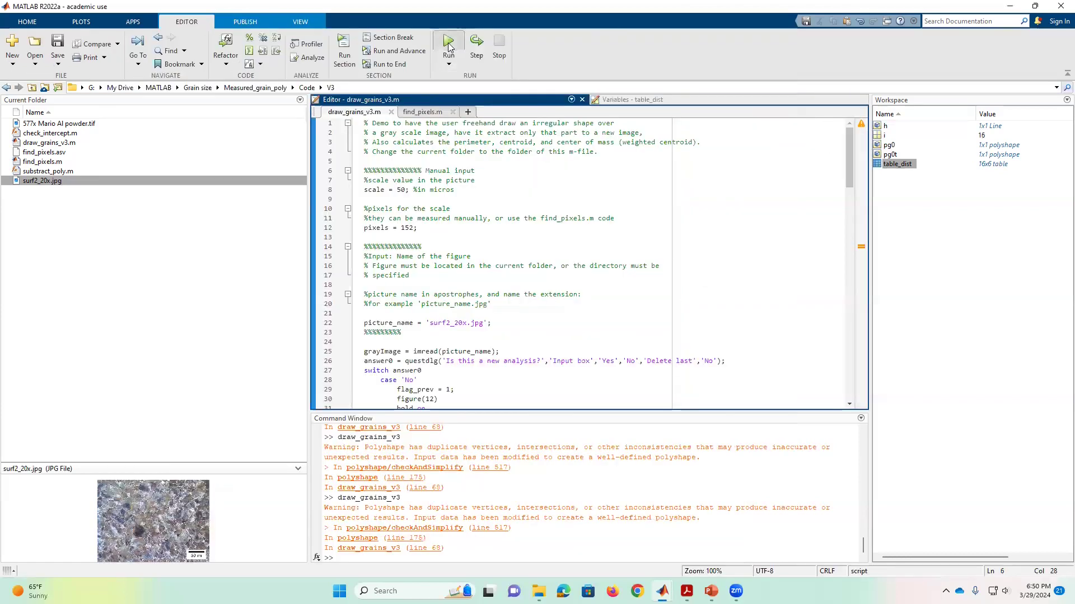
left_click(448, 49)
left_click(535, 222)
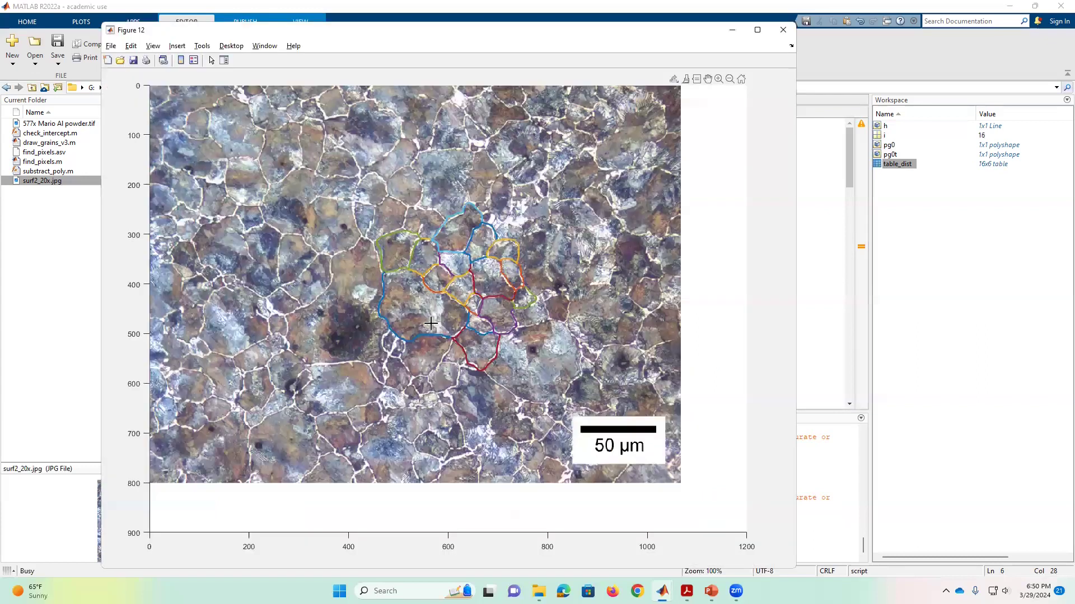
mouse_move(407, 307)
left_mouse_down()
mouse_move(437, 317)
mouse_move(427, 310)
left_mouse_up()
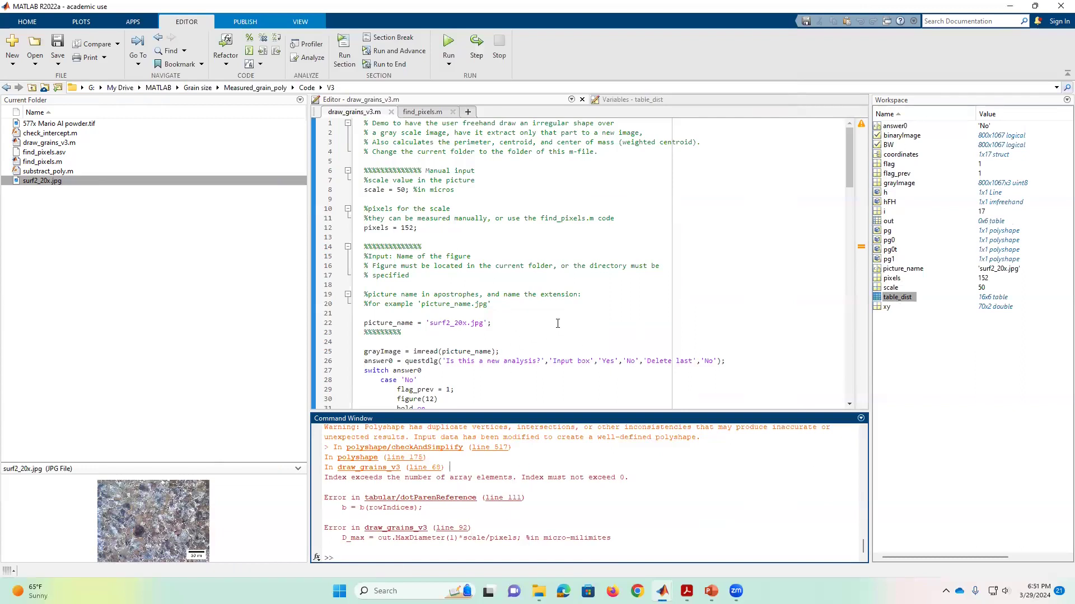
- Rerun draw_grains_v3.m as a continued analysis and trace the small grain just below the large blue-outlined grain
left_click(595, 180)
key("F5")
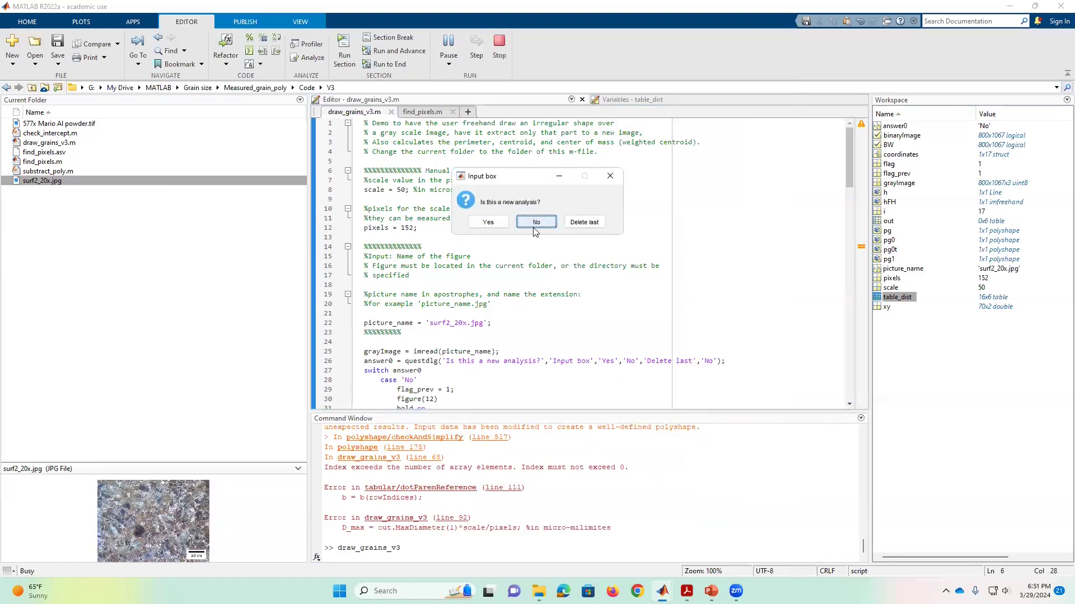
left_click(536, 223)
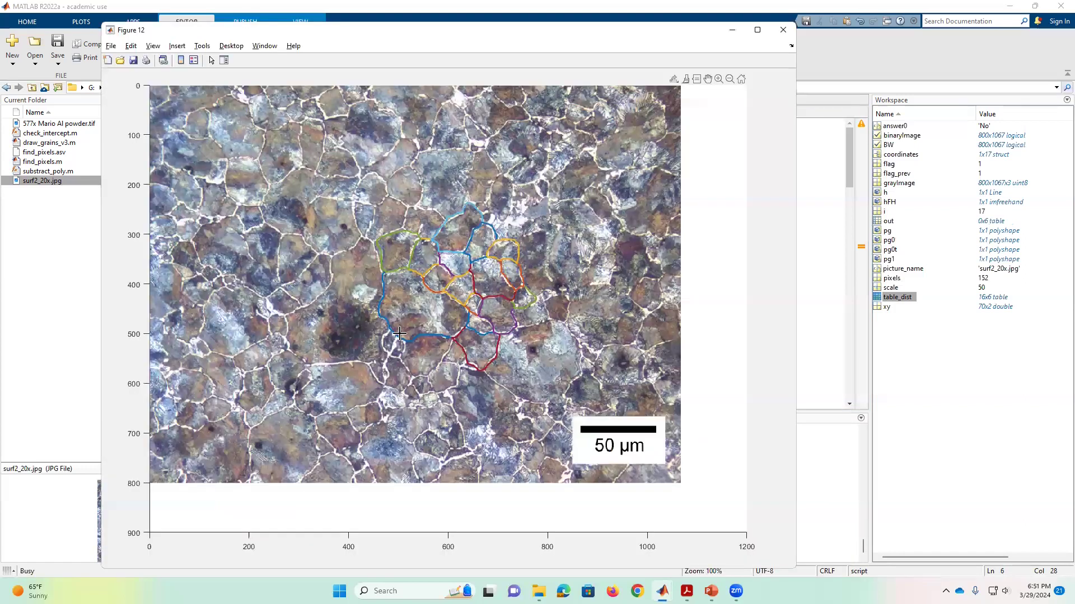
mouse_move(403, 330)
left_mouse_down()
mouse_move(391, 351)
mouse_move(400, 358)
mouse_move(402, 335)
left_mouse_up()
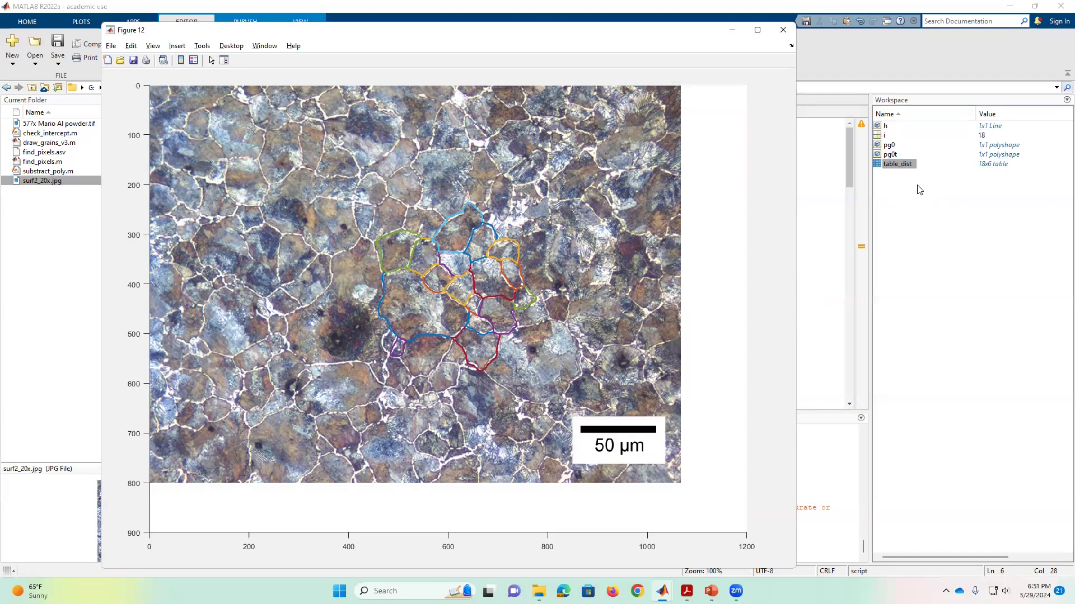
- Open table_dist and select its all-zero row 17
double_click(896, 164)
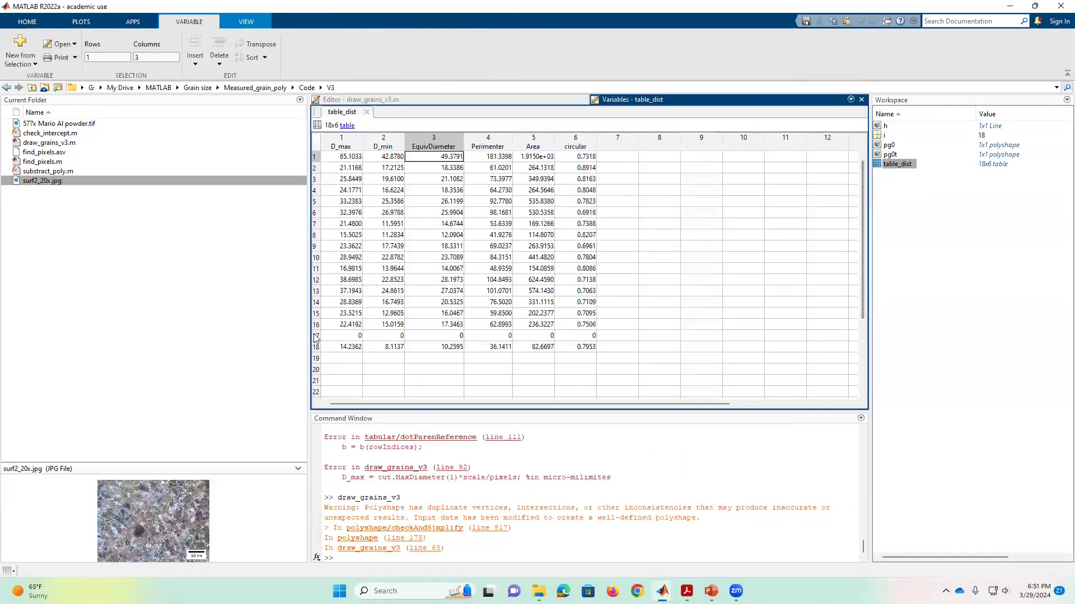
left_click(316, 336)
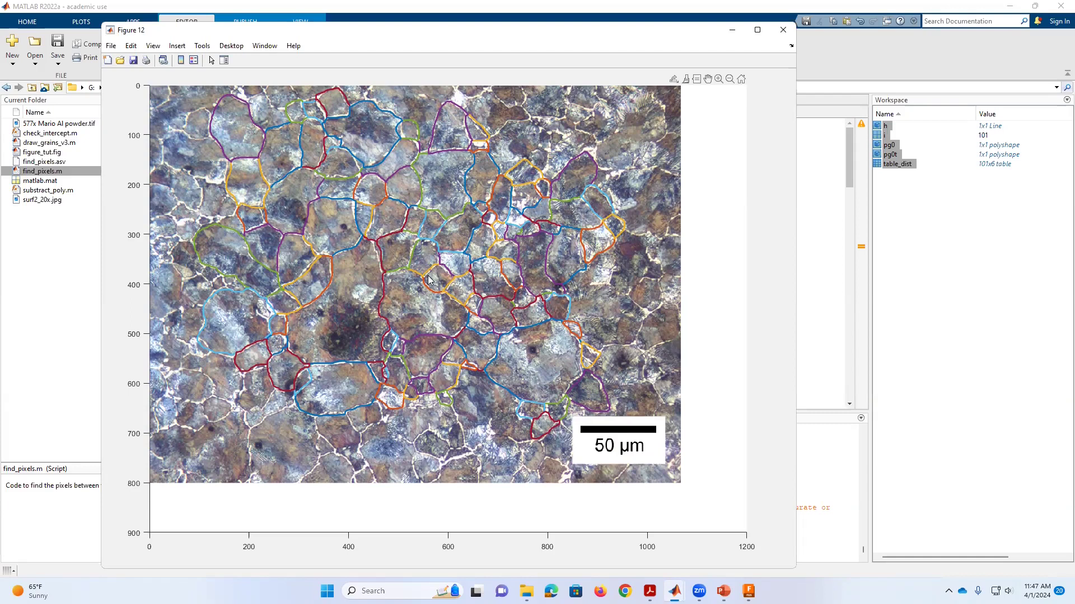
- Save Figure 12 as figure_tut in the MATLAB Figure (*.fig) format, replacing the existing file
left_click(884, 166)
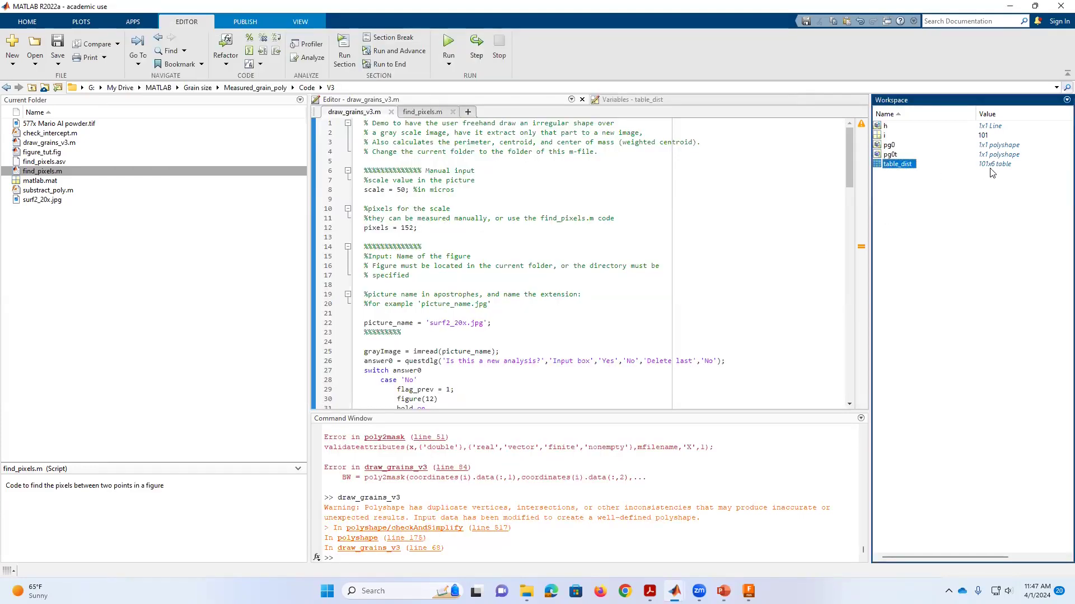
key("alt+Tab")
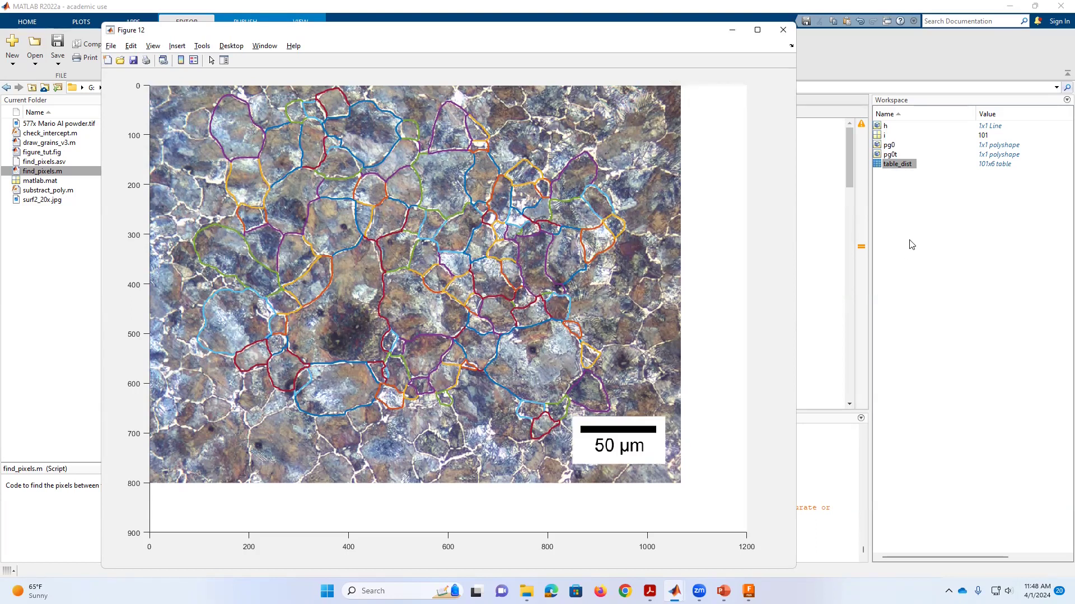
left_click(112, 46)
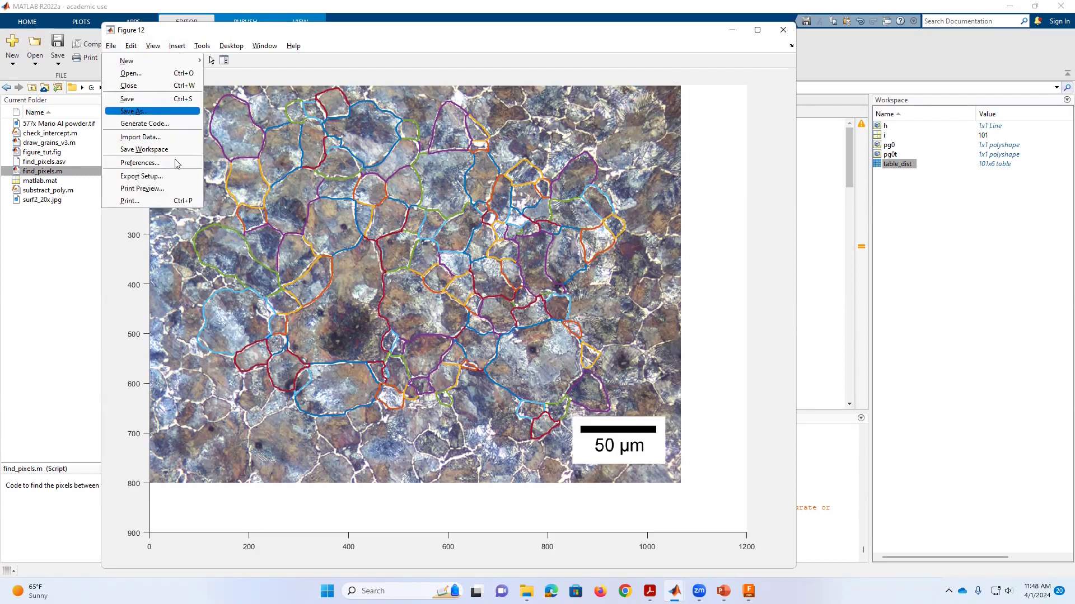
left_click(250, 319)
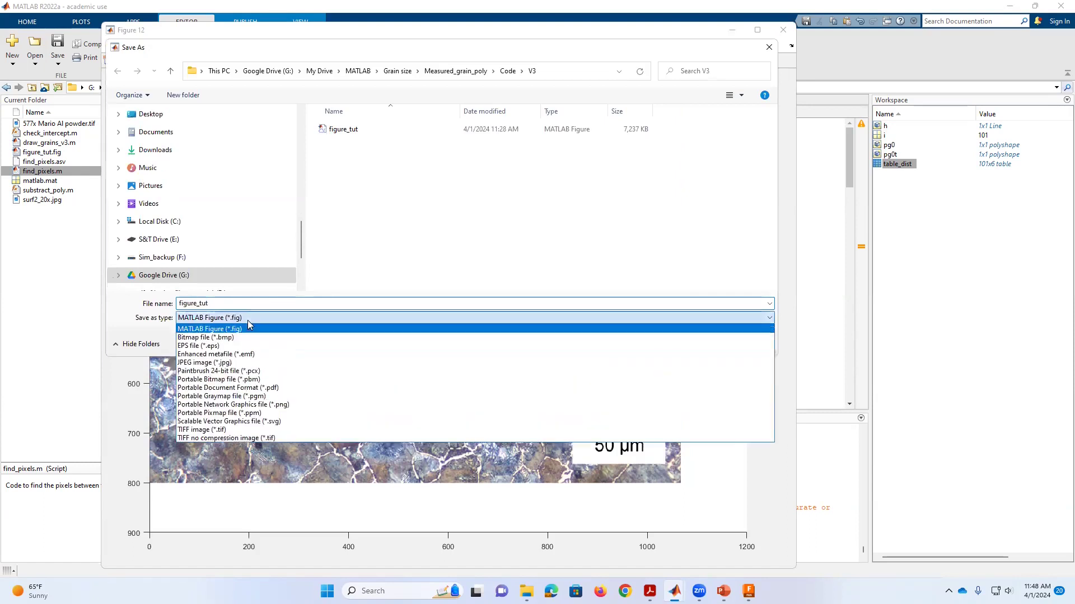
left_click(546, 318)
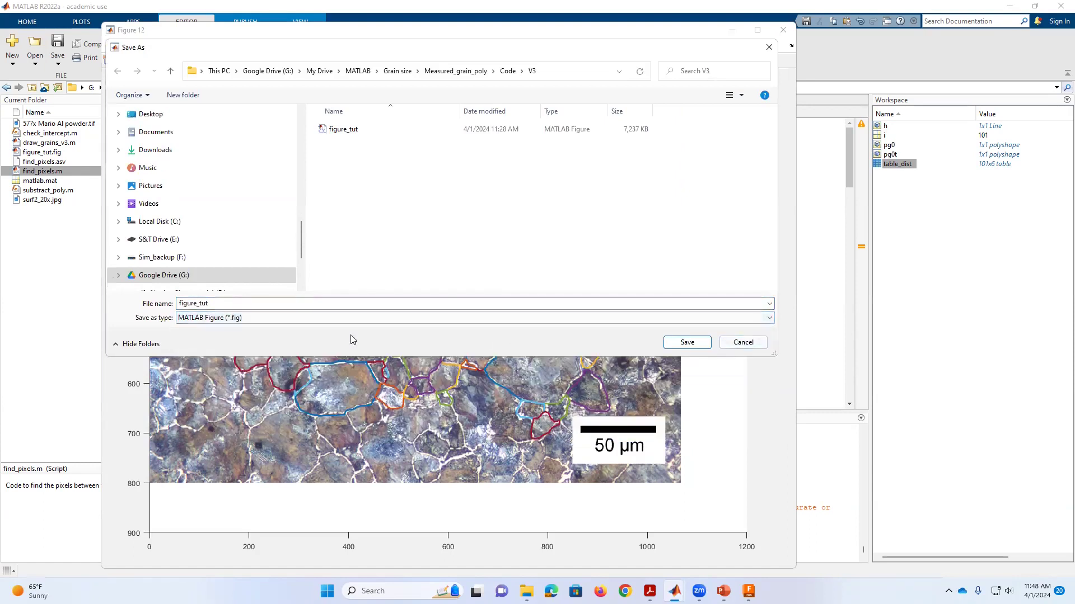
left_click(687, 342)
left_click(572, 298)
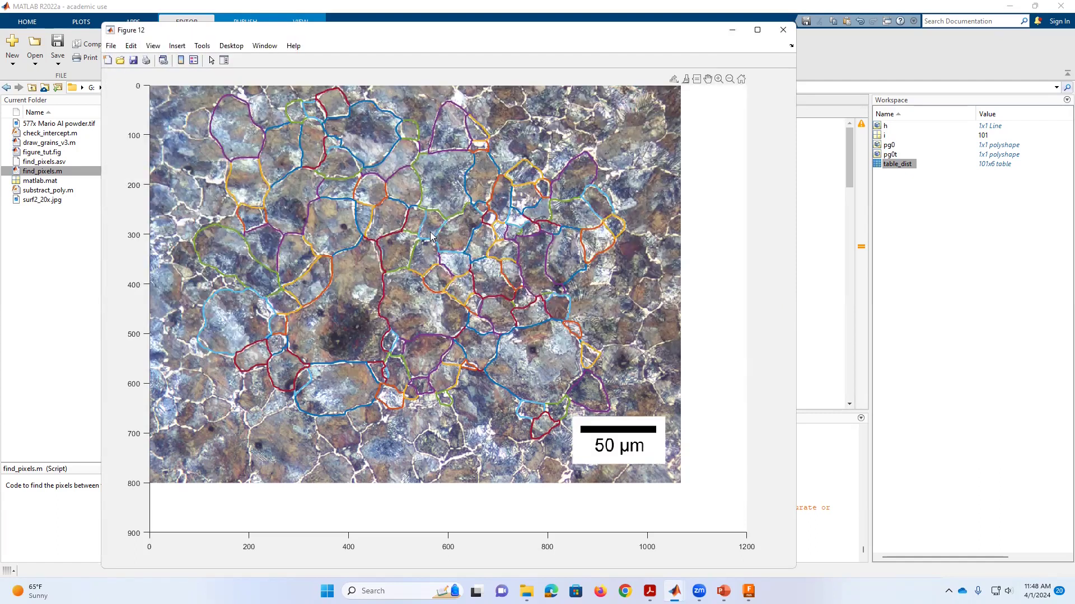
- Open the Plot Browser for Figure 12 and switch the micrograph image's visibility off and on
left_click(154, 47)
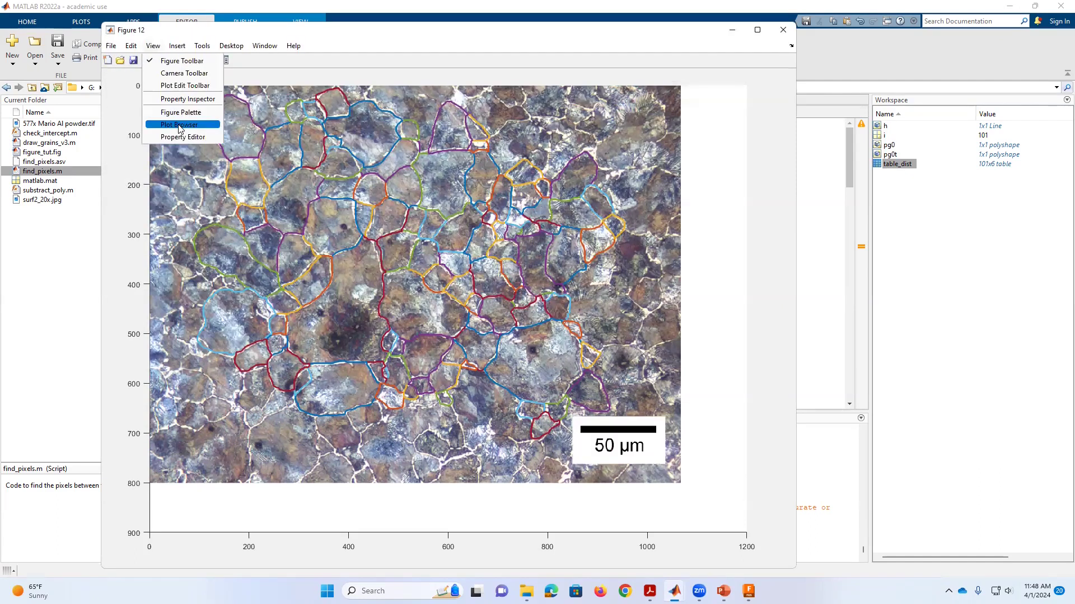
left_click(174, 105)
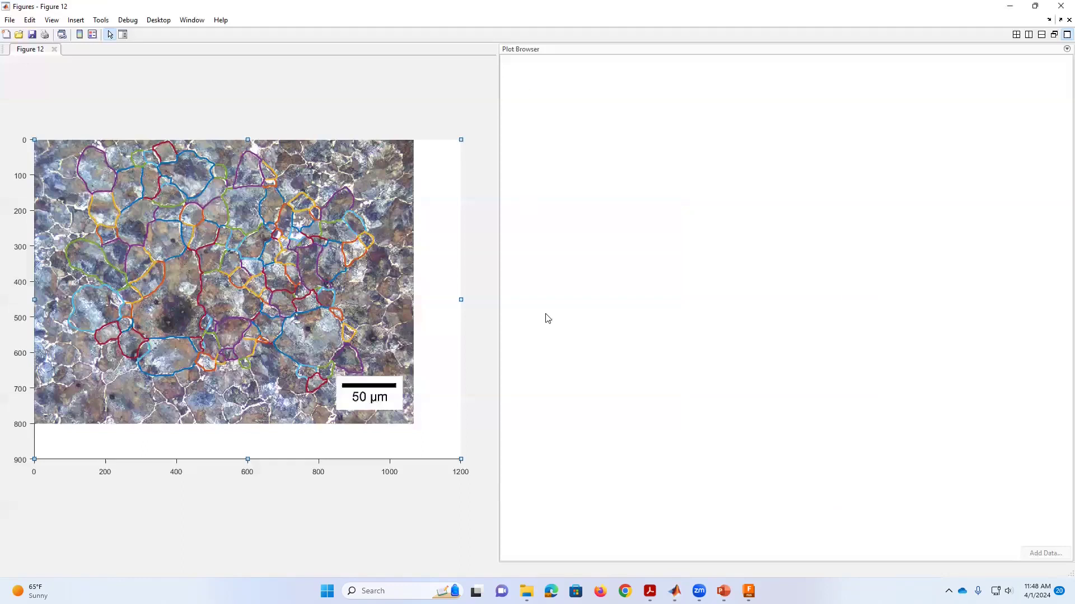
scroll(1059, 185, "down", 15)
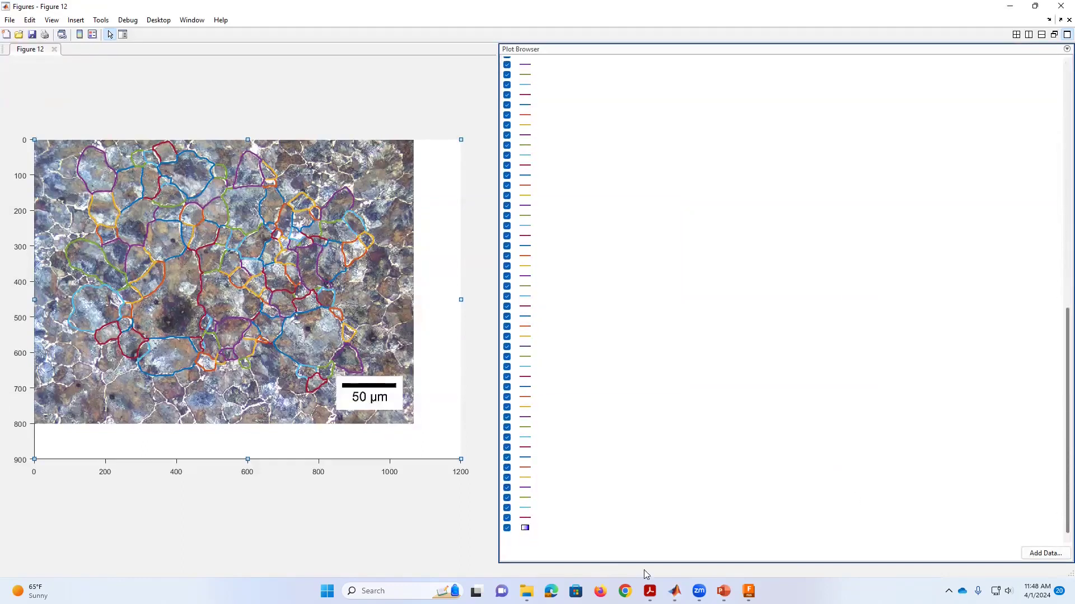
left_click(508, 528)
left_click(507, 528)
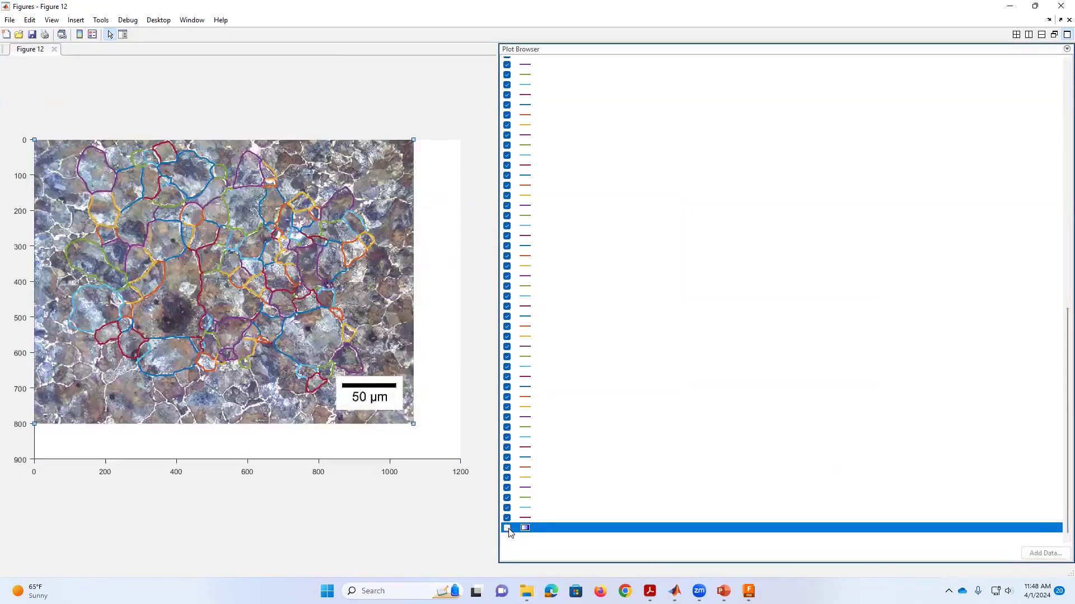
left_click(507, 528)
- Hide and restore several grain outlines near the end of the plot list to see which grain each represents
left_click(508, 519)
left_click(508, 508)
left_click(508, 498)
left_click(507, 478)
left_click(508, 468)
left_click(507, 478)
left_click(507, 468)
left_click(508, 498)
left_click(508, 508)
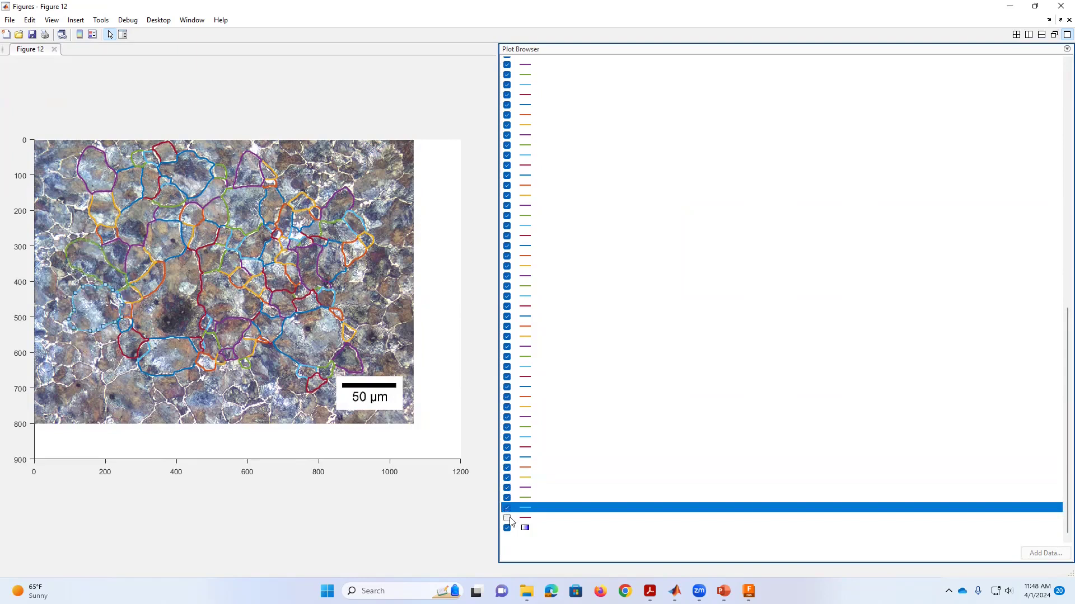
left_click(507, 518)
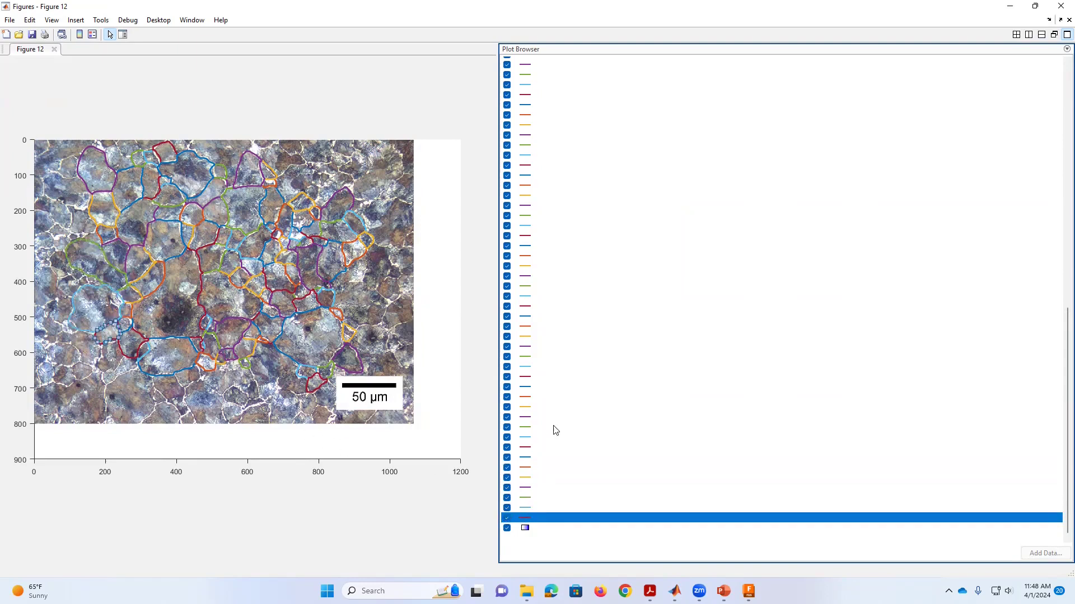
scroll(571, 428, "up", 5)
scroll(524, 498, "down", 5)
- Return to the main MATLAB window and save all workspace variables to the matlab MAT-file, replacing the existing one
mouse_move(674, 591)
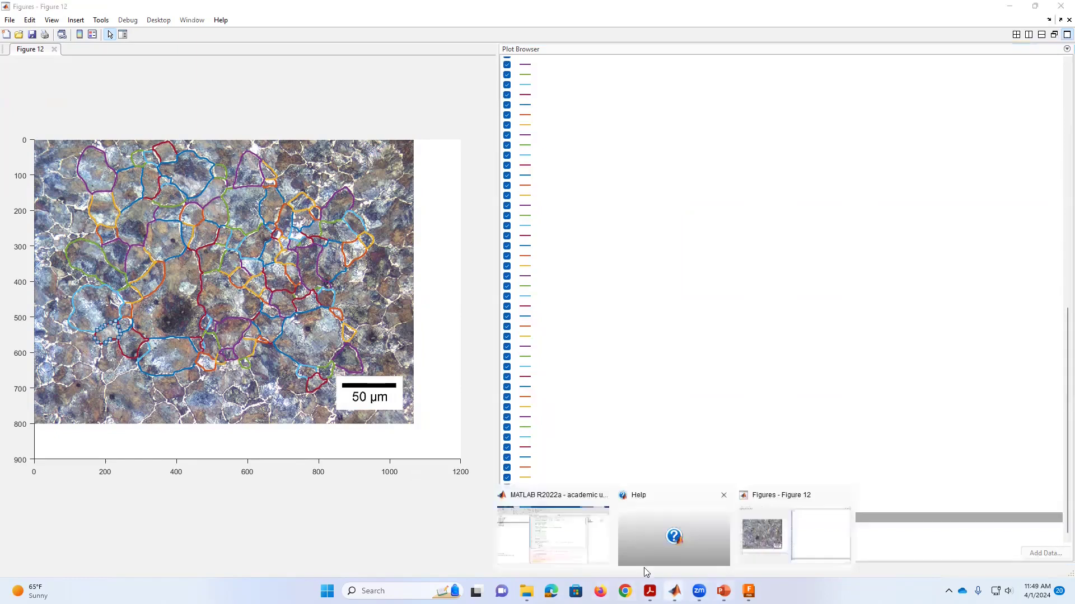
left_click(554, 532)
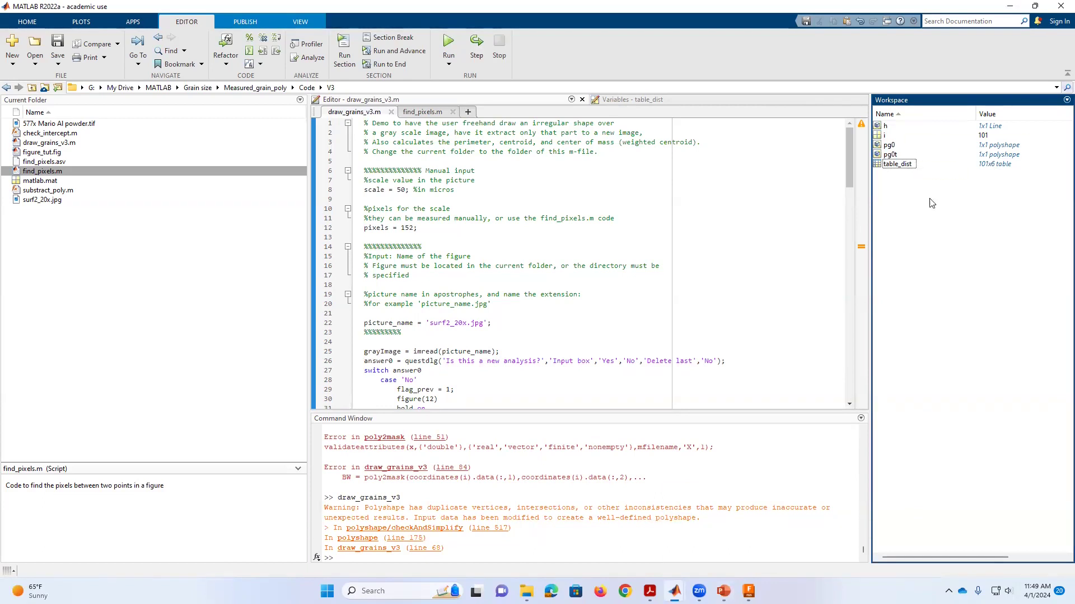
left_click(878, 126)
left_click(878, 165, "shift")
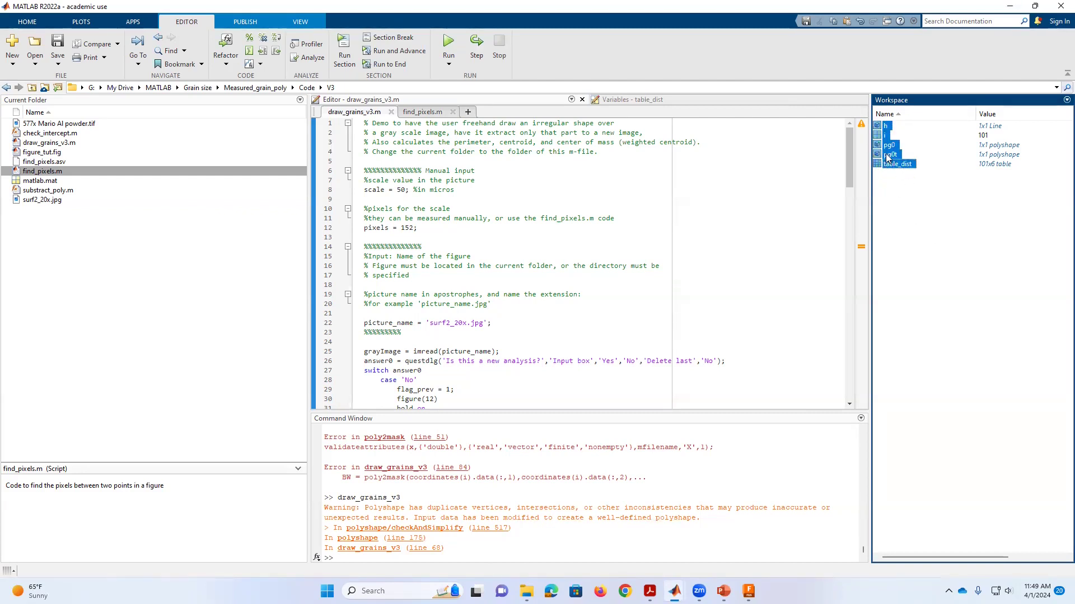
right_click(886, 157)
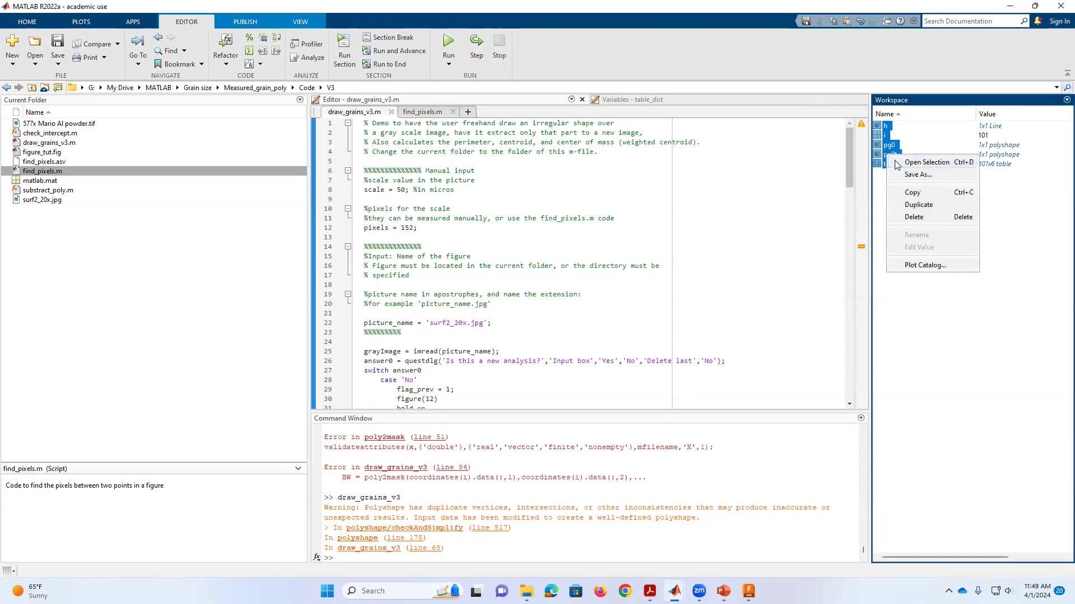
left_click(919, 176)
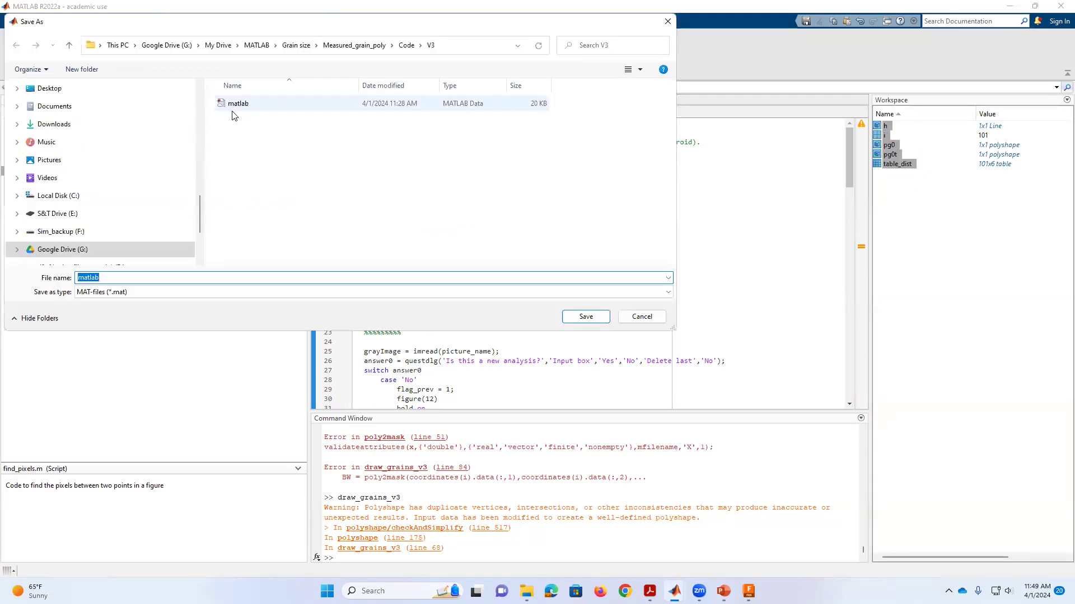
left_click(241, 105)
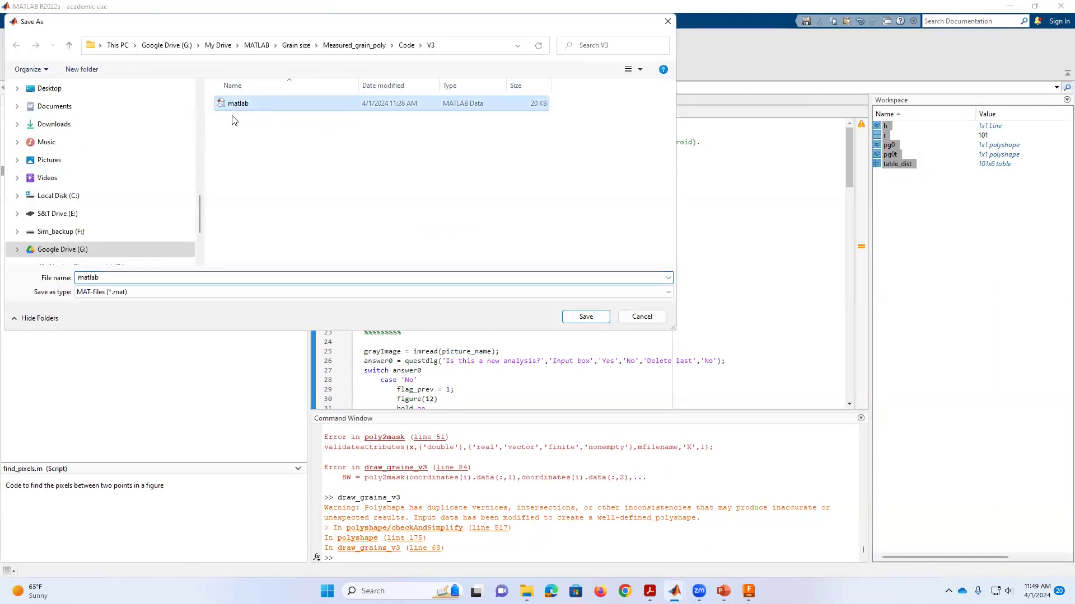
left_click(586, 319)
left_click(574, 296)
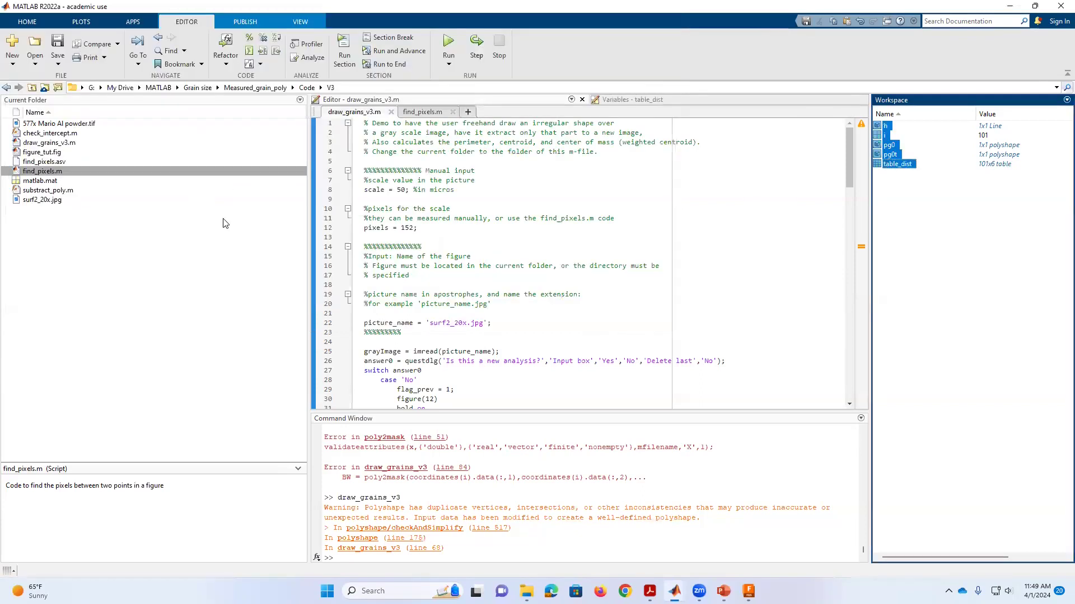
- Preview the variables stored in matlab.mat
left_click(44, 181)
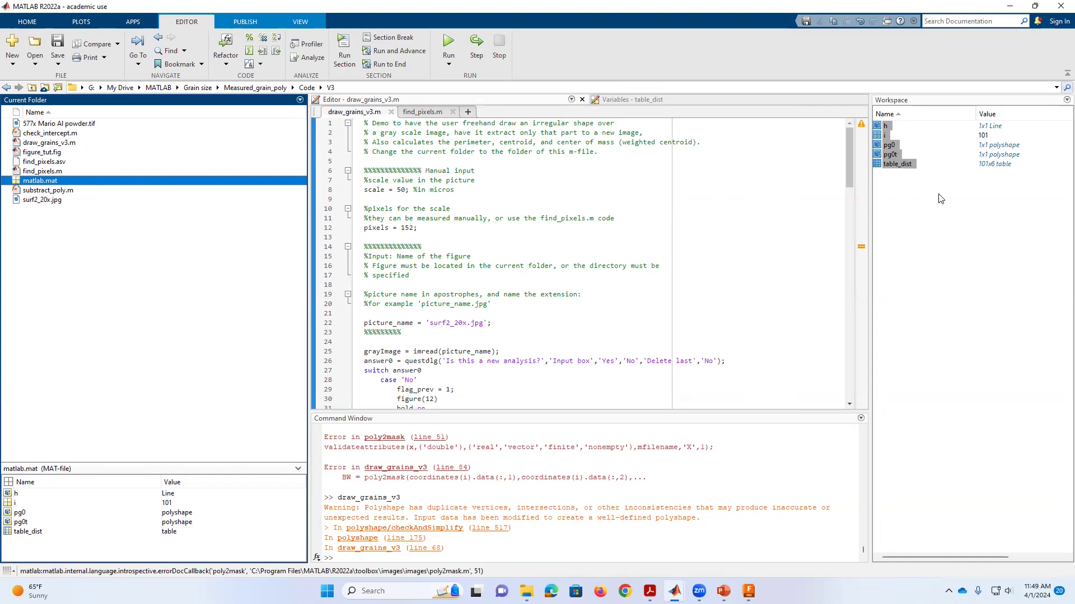
left_click(231, 438)
left_click(33, 181)
- Open table_dist and delete its all-zero row 100
left_click(901, 131)
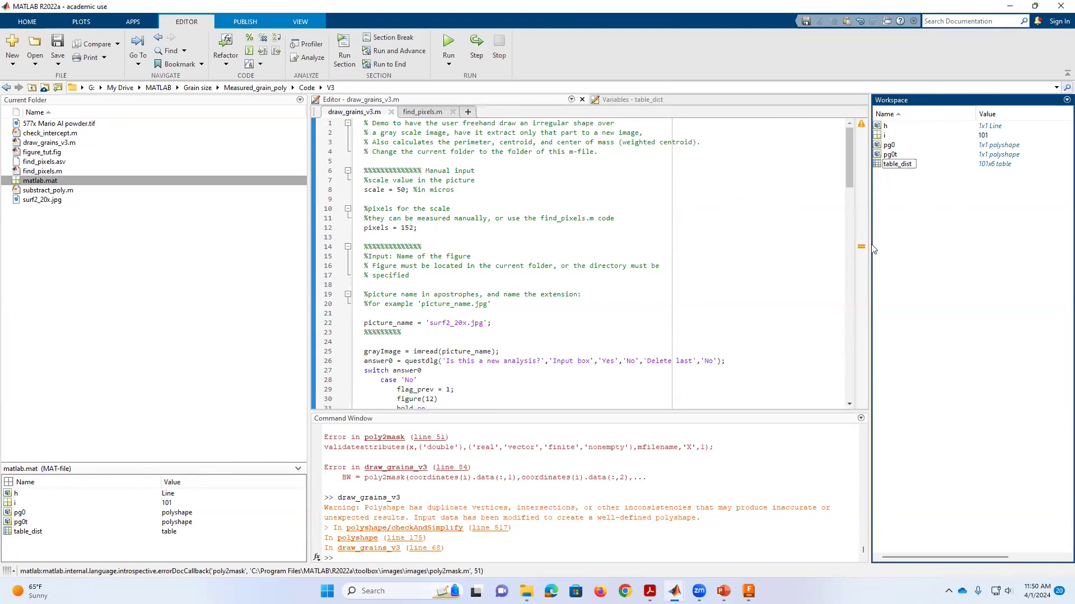
double_click(886, 168)
left_click_drag(862, 204, 864, 386)
left_click(319, 338)
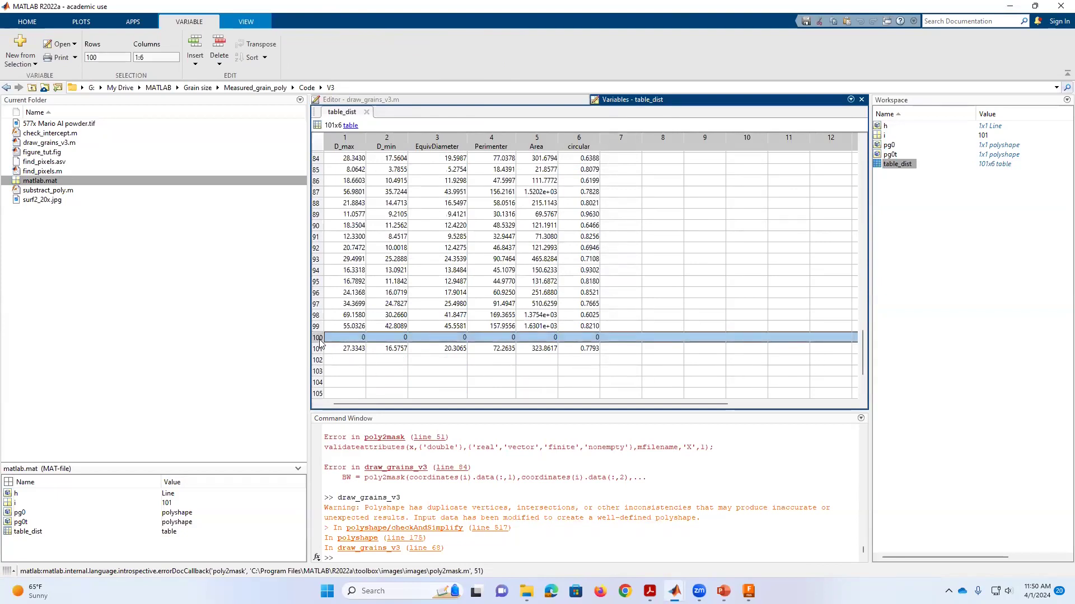
right_click(320, 342)
left_click(369, 414)
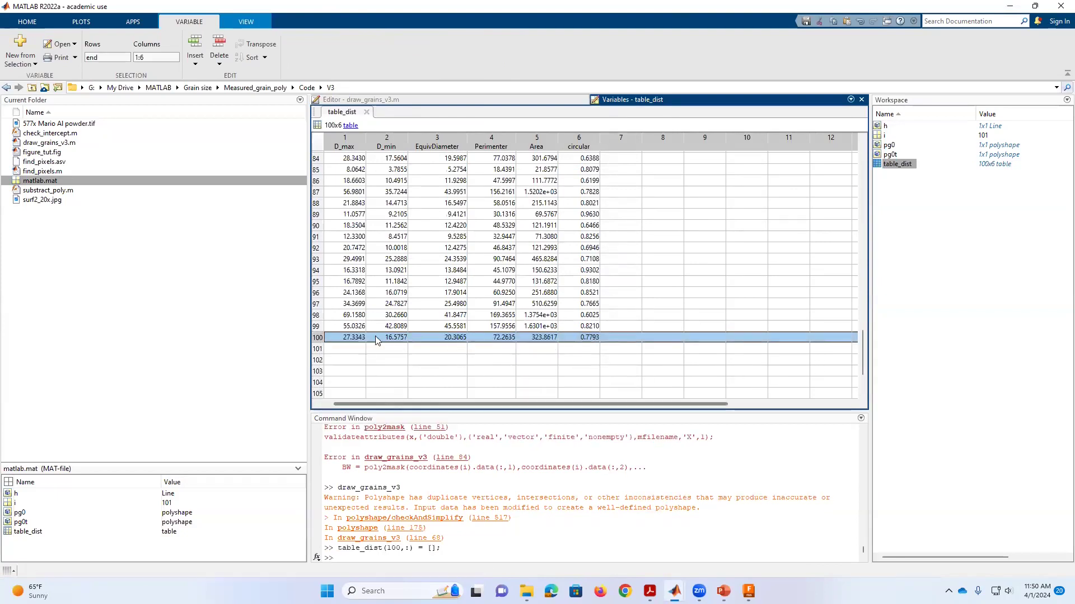
- Delete the all-zero rows 40 and 41 from table_dist
scroll(434, 330, "up", 9)
scroll(434, 330, "up", 7)
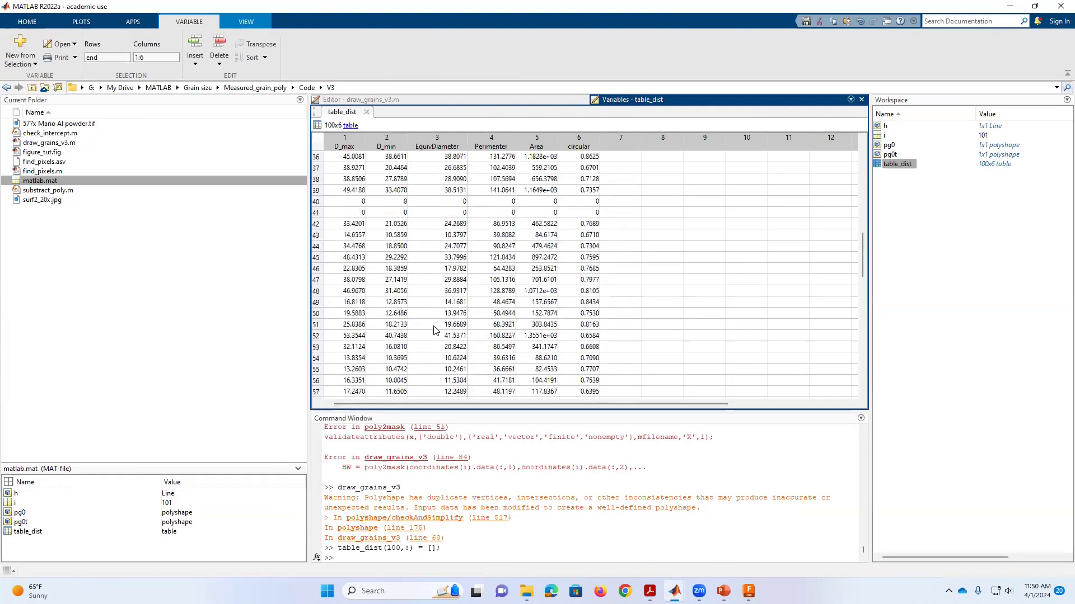
left_click_drag(318, 202, 319, 213)
right_click(319, 213)
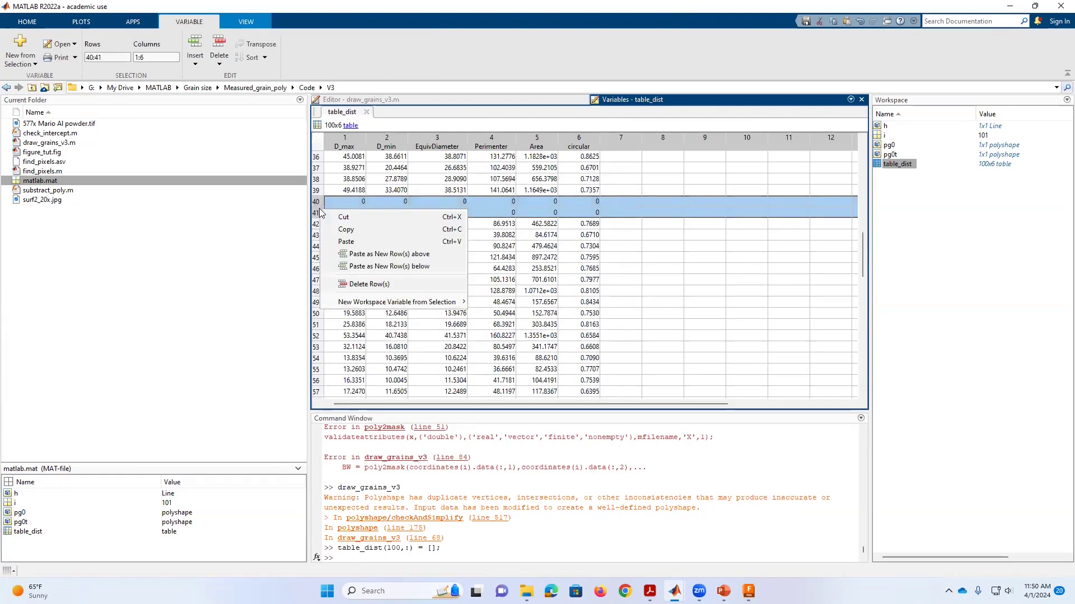
left_click(375, 286)
- Delete the all-zero row 17 from table_dist and check the rows up to the start of the table
scroll(403, 296, "up", 8)
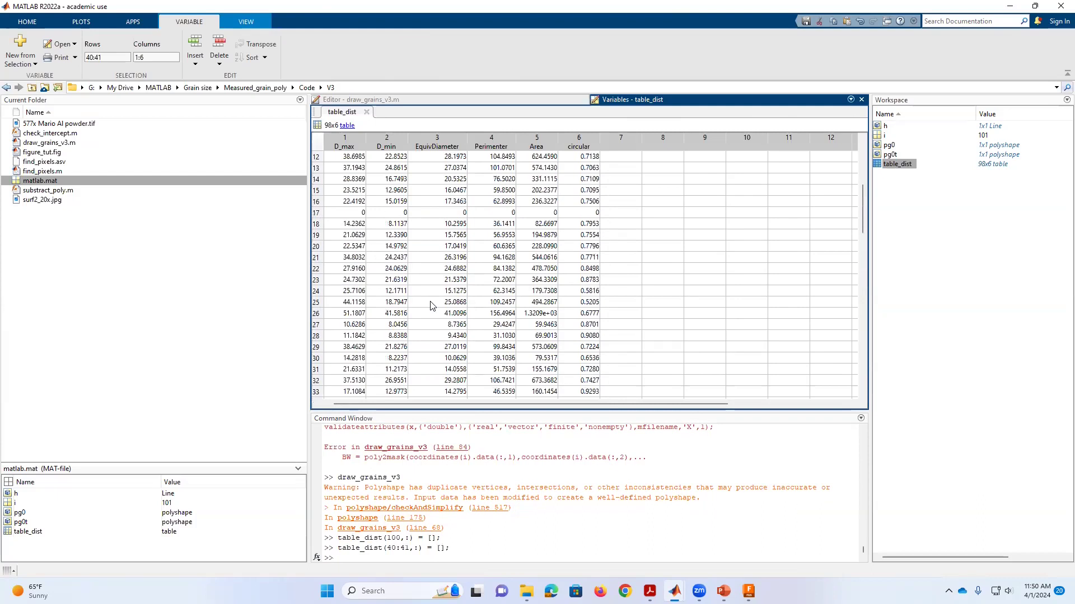
left_click(318, 213)
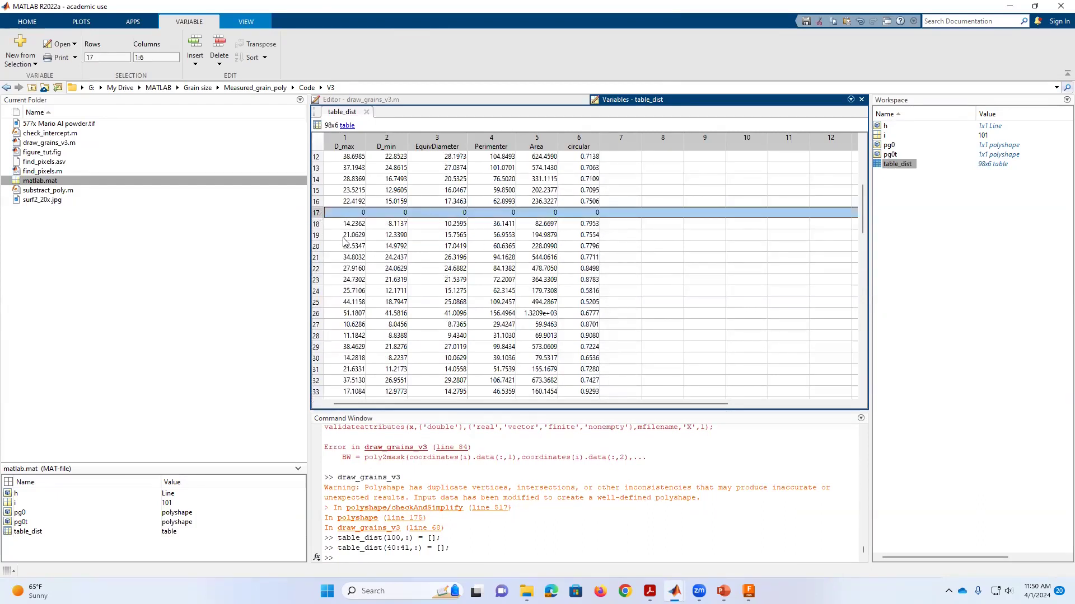
right_click(318, 216)
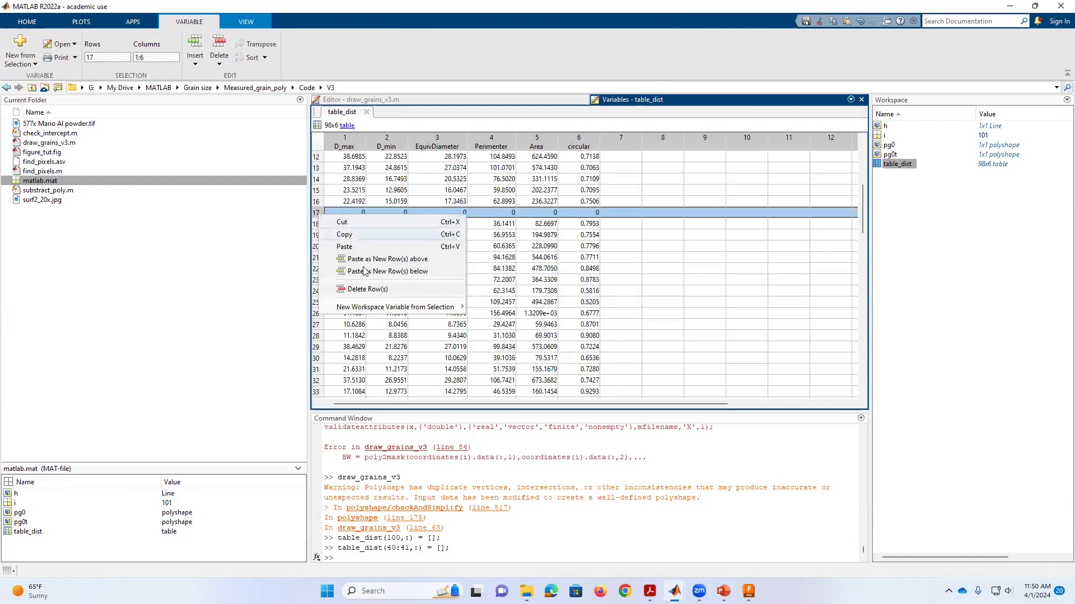
left_click(396, 289)
mouse_move(861, 215)
left_mouse_down()
mouse_move(862, 166)
mouse_move(863, 319)
mouse_move(862, 219)
left_mouse_up()
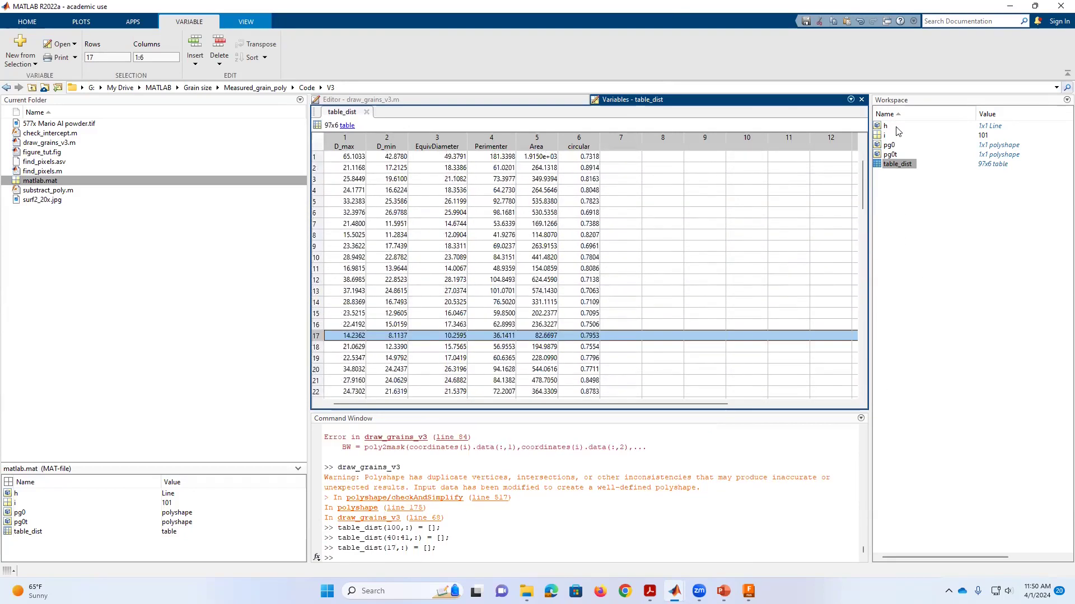
- Select the EquivDiameter column of table_dist and create a new empty figure with the figure command
left_click_drag(344, 145, 577, 143)
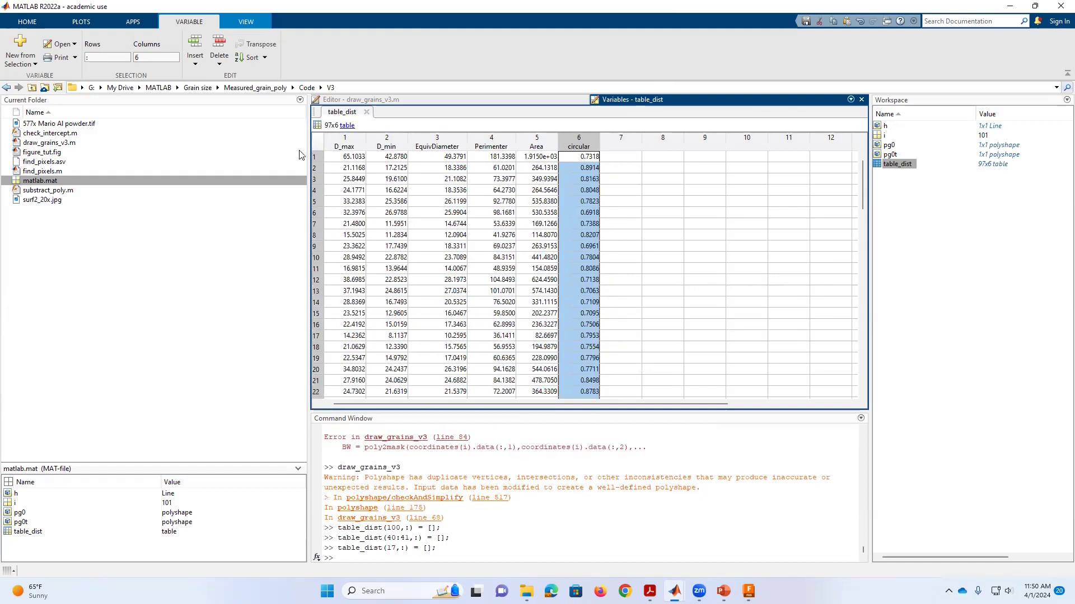
left_click(437, 143)
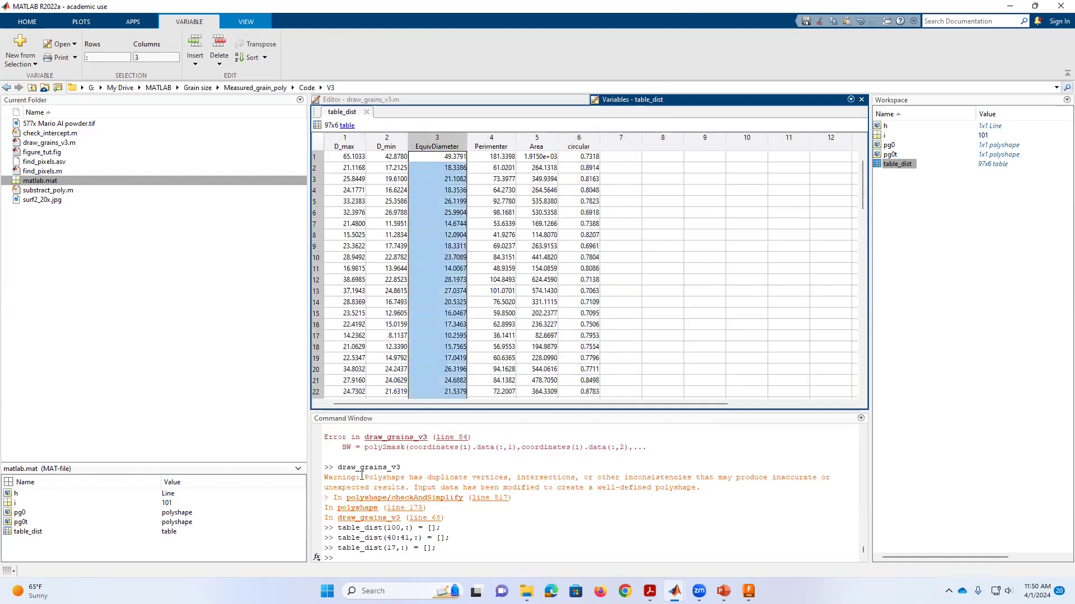
left_click(357, 560)
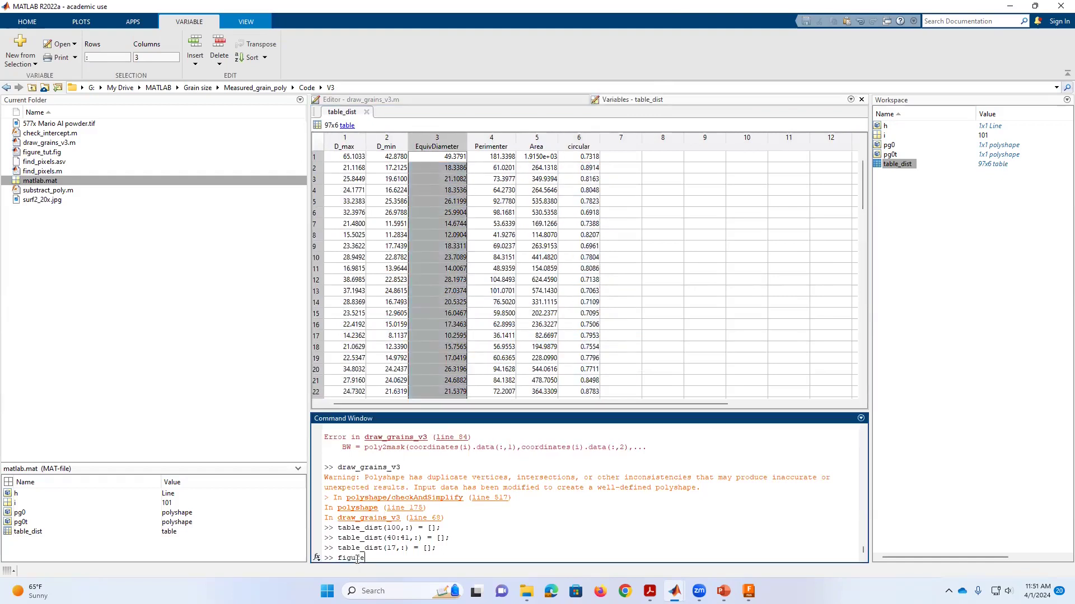
type("figure")
key("Return")
left_click(403, 447)
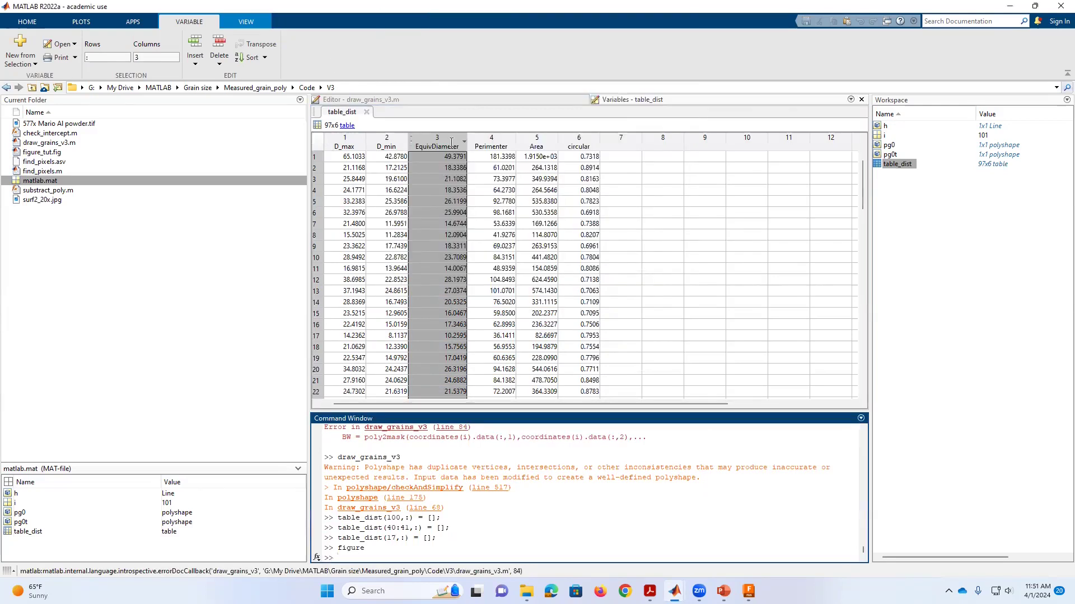
- Plot the EquivDiameter column of table_dist as a histogram
left_click(451, 142)
left_click(132, 22)
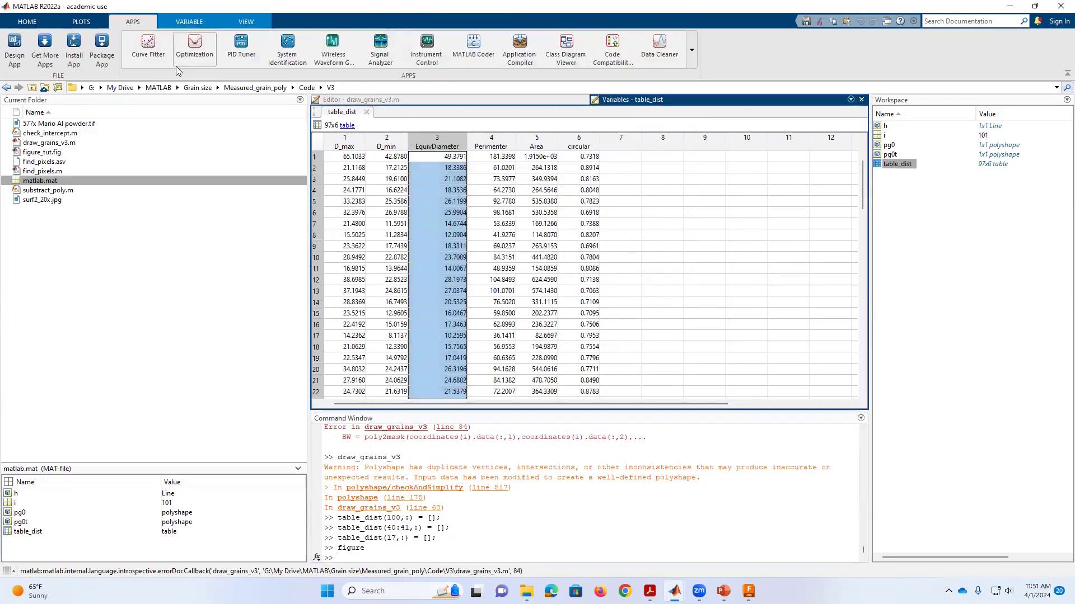
left_click(692, 50)
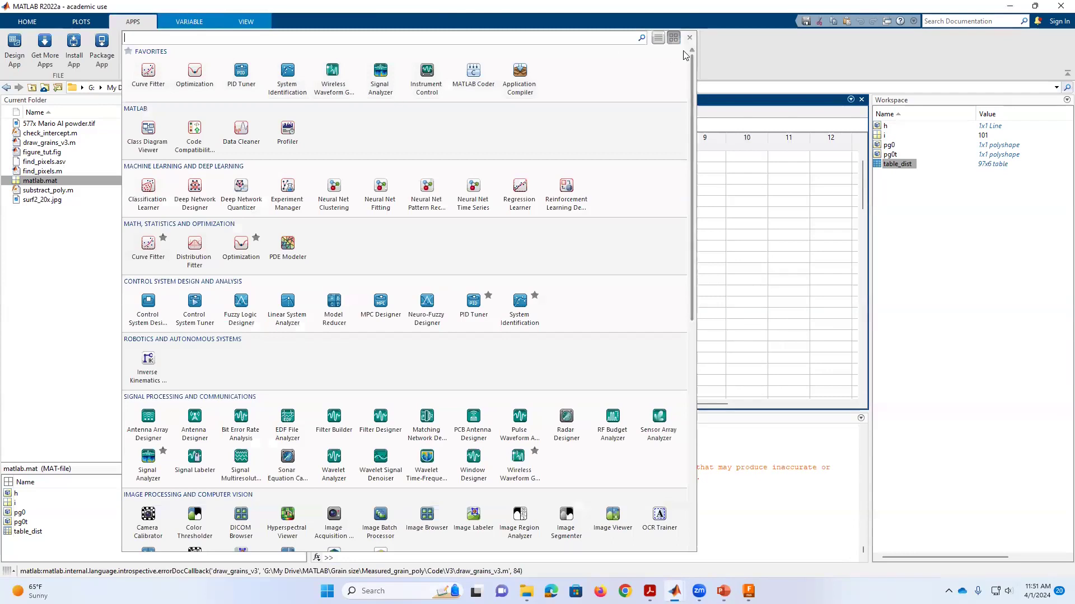
left_click(81, 22)
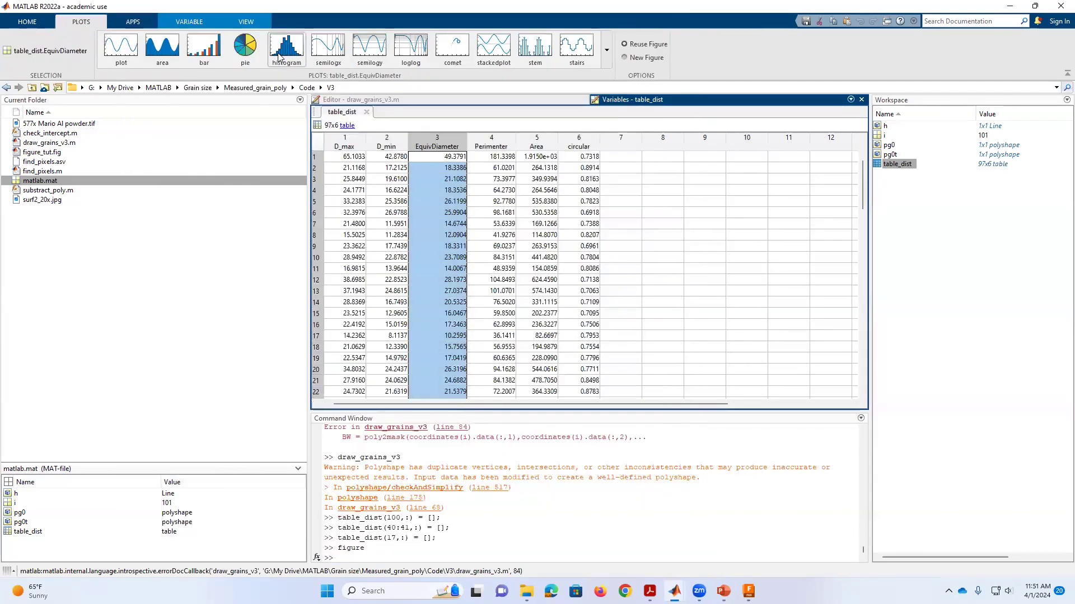
left_click(279, 48)
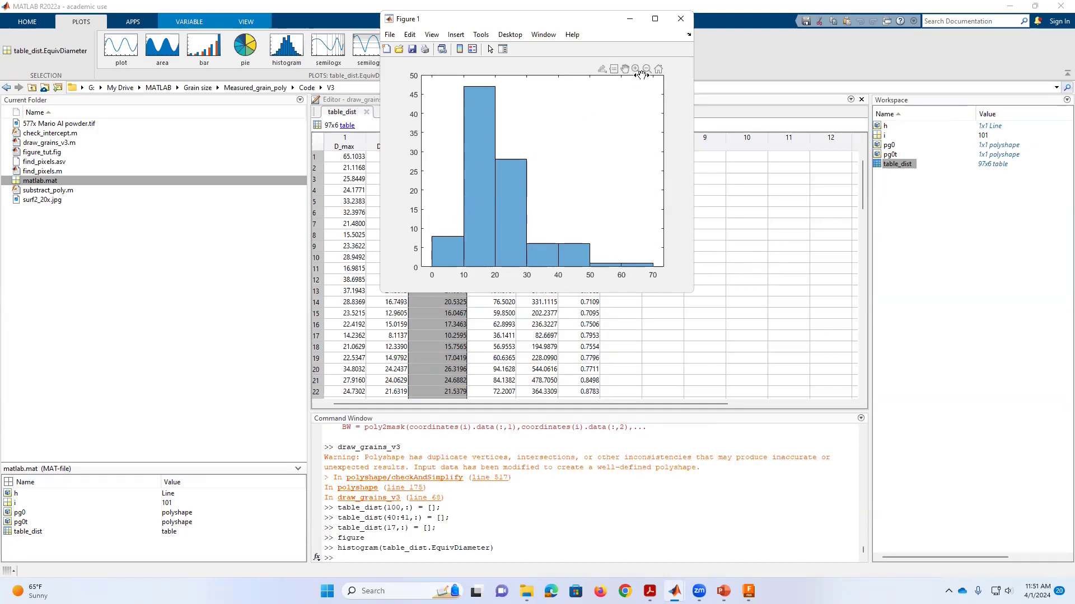
- Show the Plot Browser and the Property Editor for the histogram figure
left_click(432, 35)
left_click(461, 114)
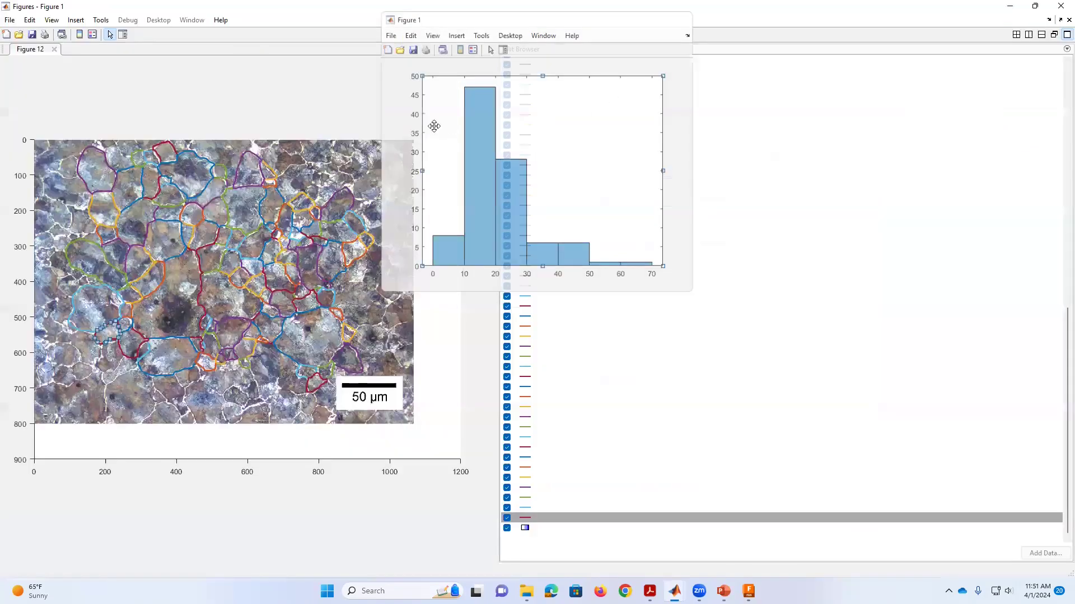
left_click(52, 19)
left_click(80, 114)
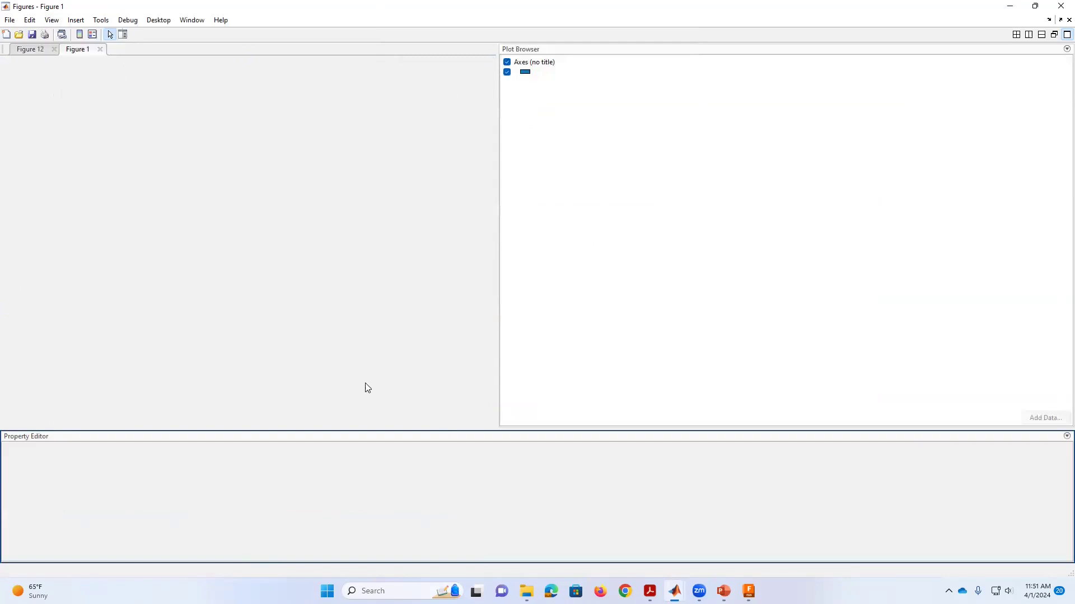
- Label the histogram's X axis "Grain size (\mum)" and its Y axis "# of counts"
left_click(282, 402)
left_click(380, 482)
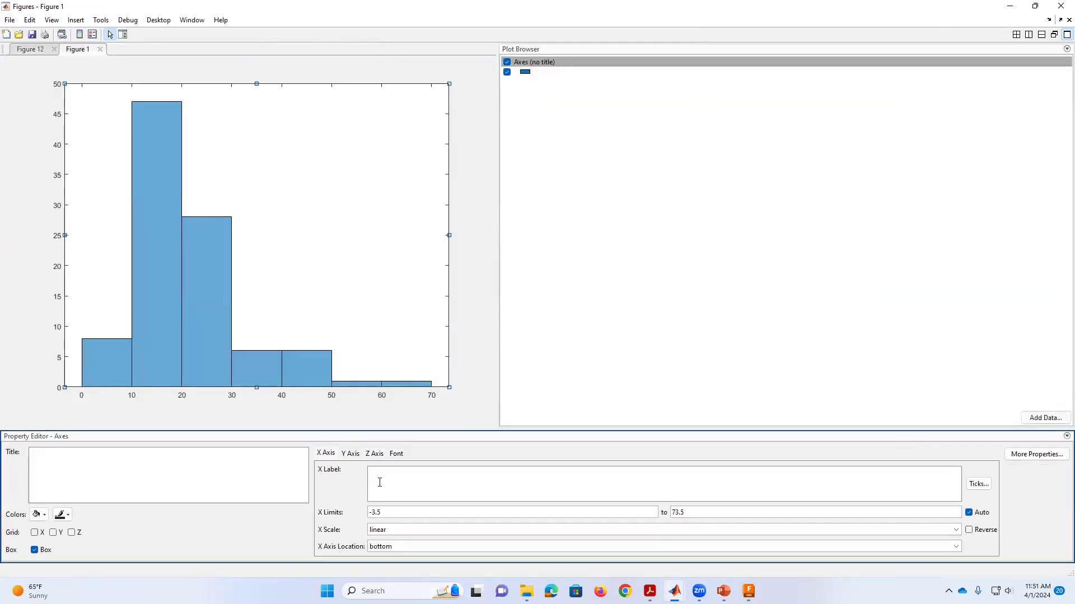
type("Grain size (\\mum)")
left_click(355, 455)
left_click(392, 476)
type("# of counts")
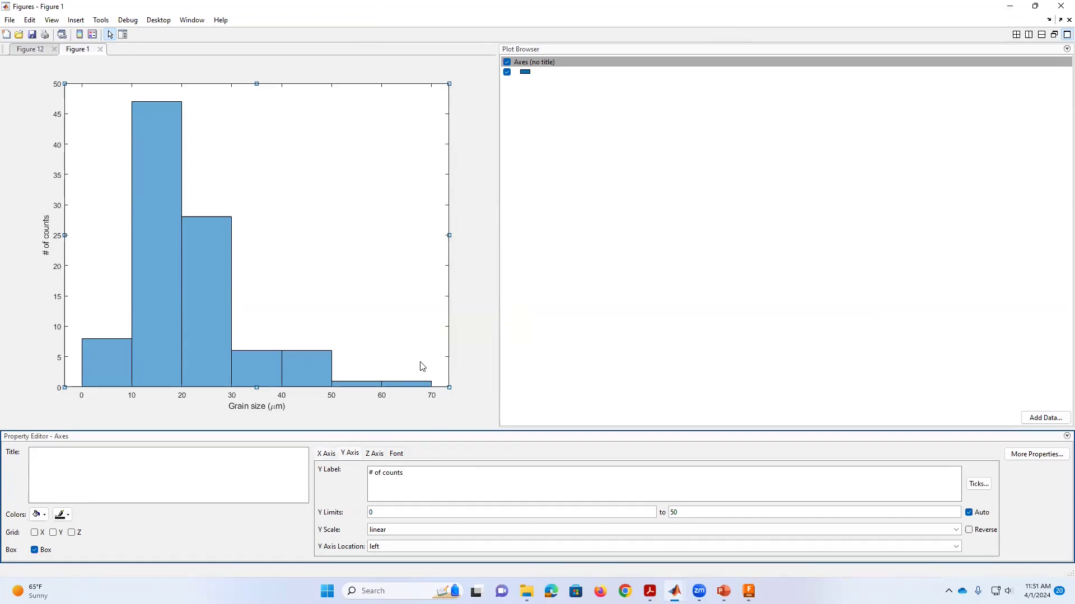
- Set the histogram axes font to Times New Roman at size 20, and deselect the axes
left_click(405, 453)
left_click(411, 474)
key("t")
key("t")
key("t")
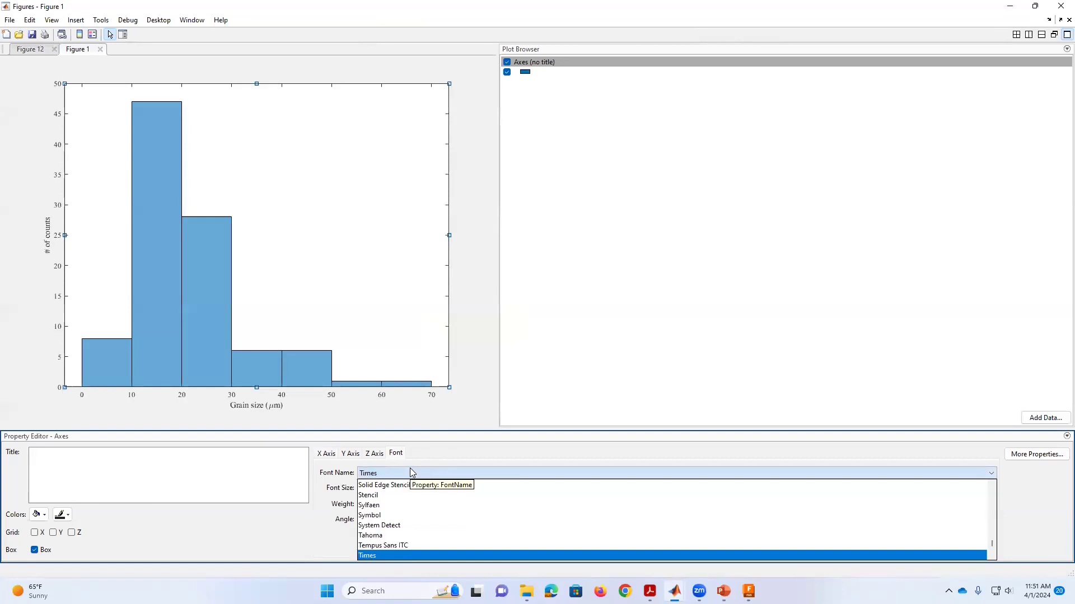
key("Return")
left_click(390, 489)
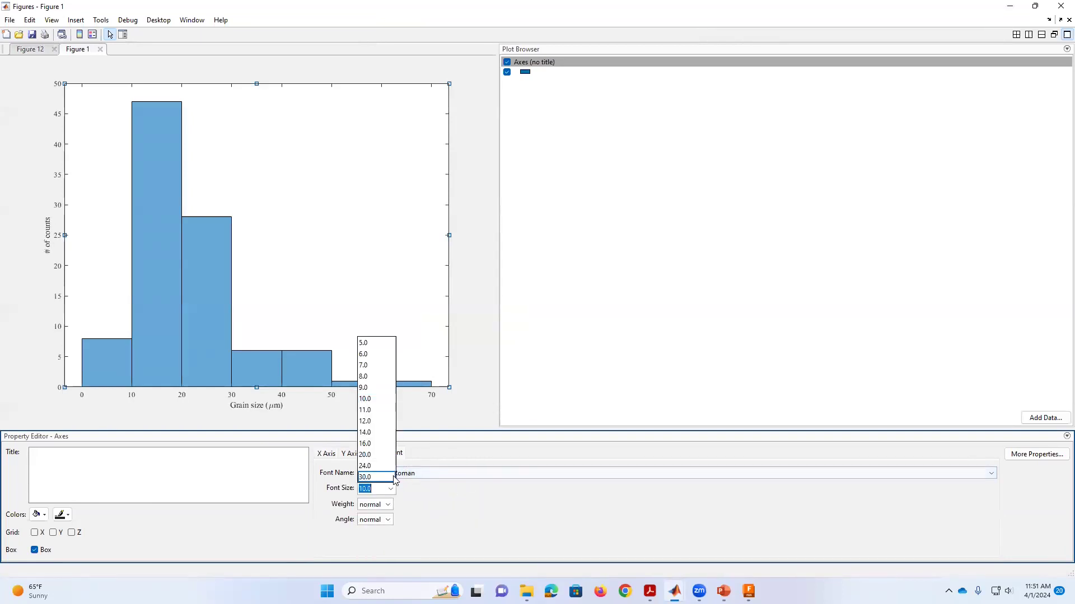
left_click(382, 455)
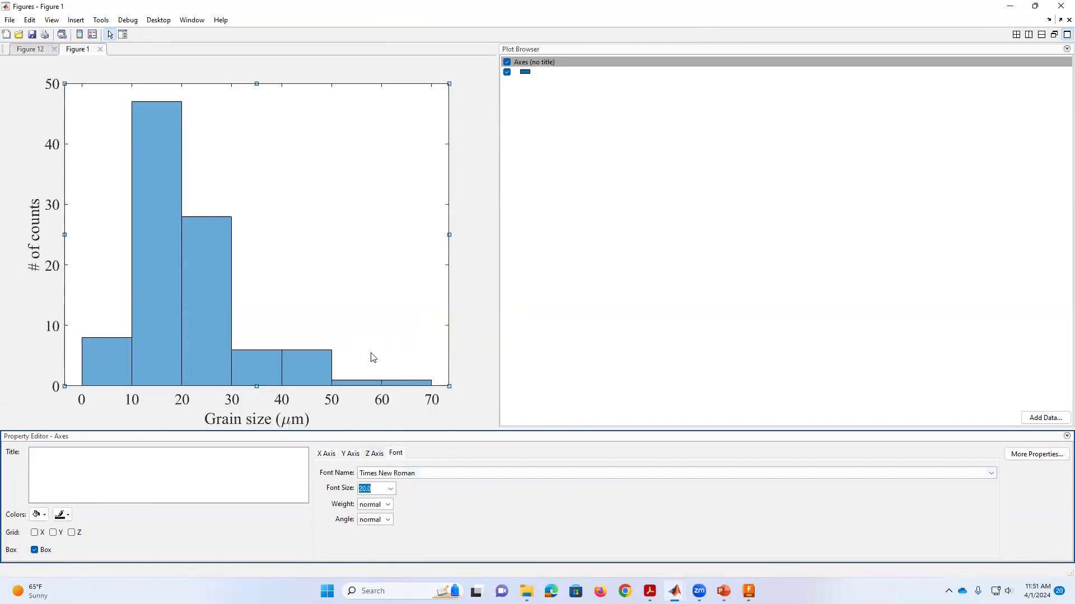
left_click(462, 299)
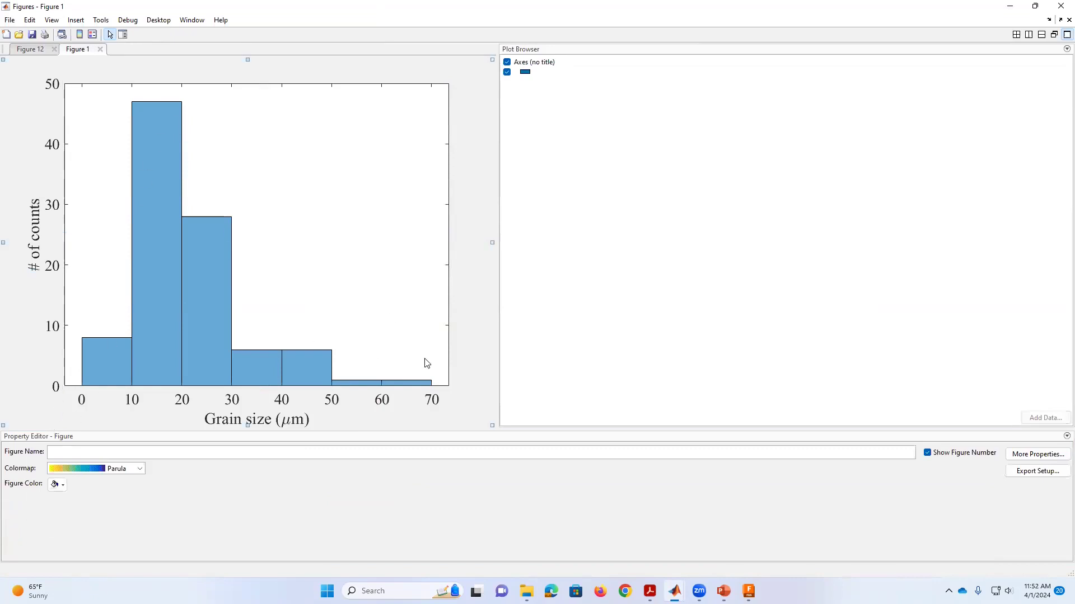